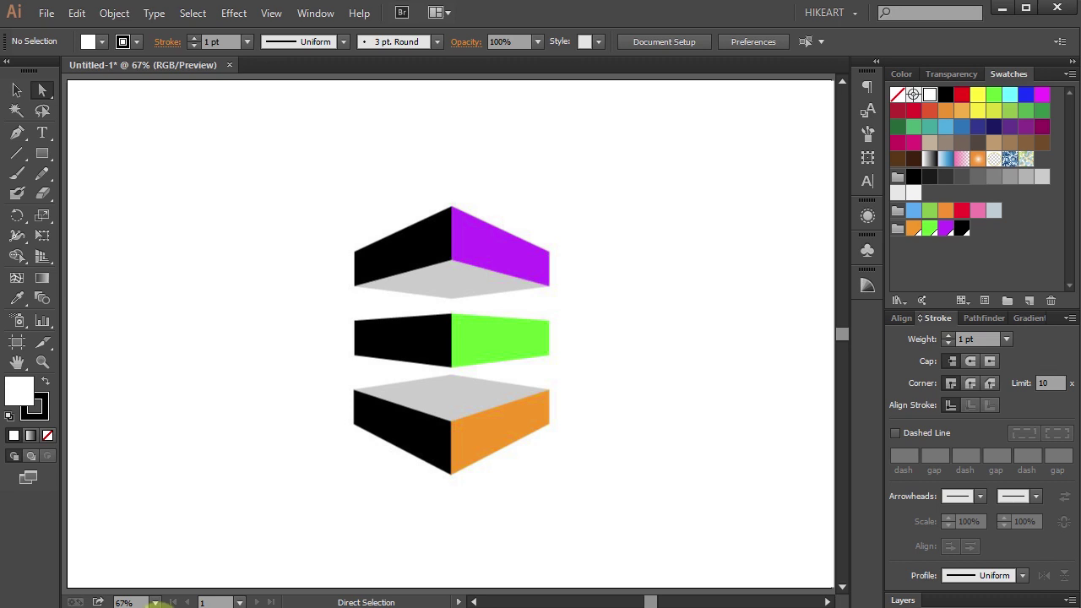
Step: Clear away the sample perspective boxes so only the 'Perspective Grid Tool' heading remains
{"action": "key", "text": "ctrl+shift+i"}
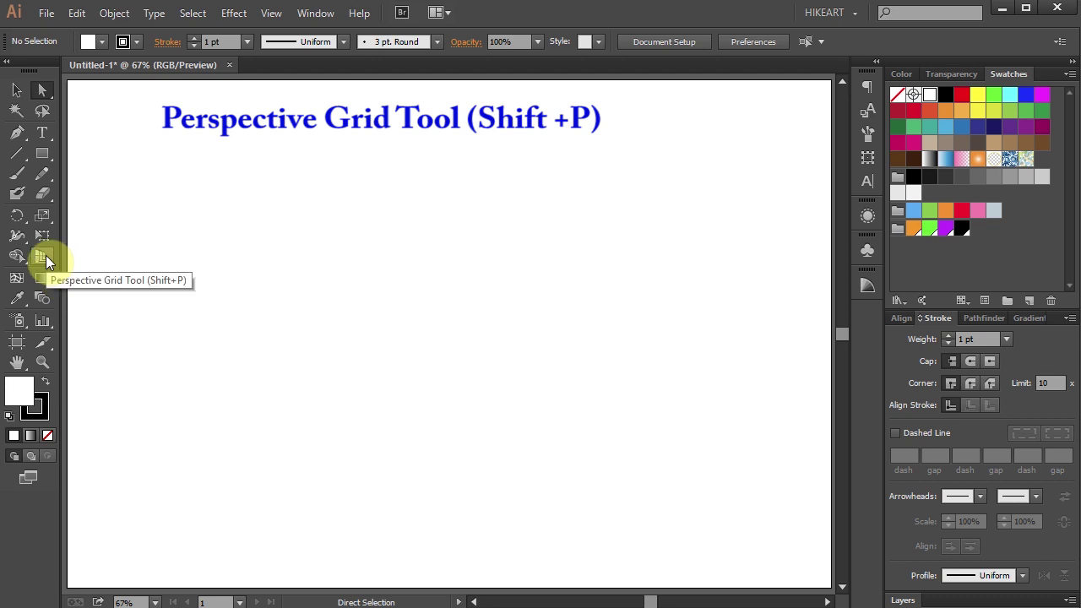
Step: Show the two-point grid with enlarged cells and solid ground shading, then draw a magenta rectangle on the left plane
{"action": "left_click", "coordinate": [43, 257]}
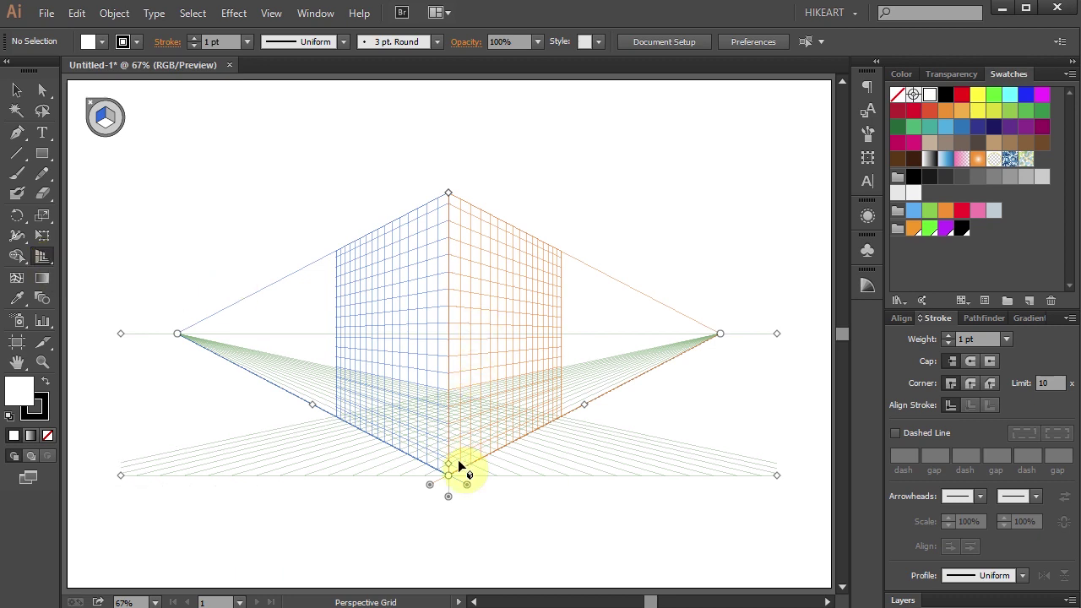
{"action": "left_click_drag", "start_coordinate": [448, 473], "coordinate": [447, 451]}
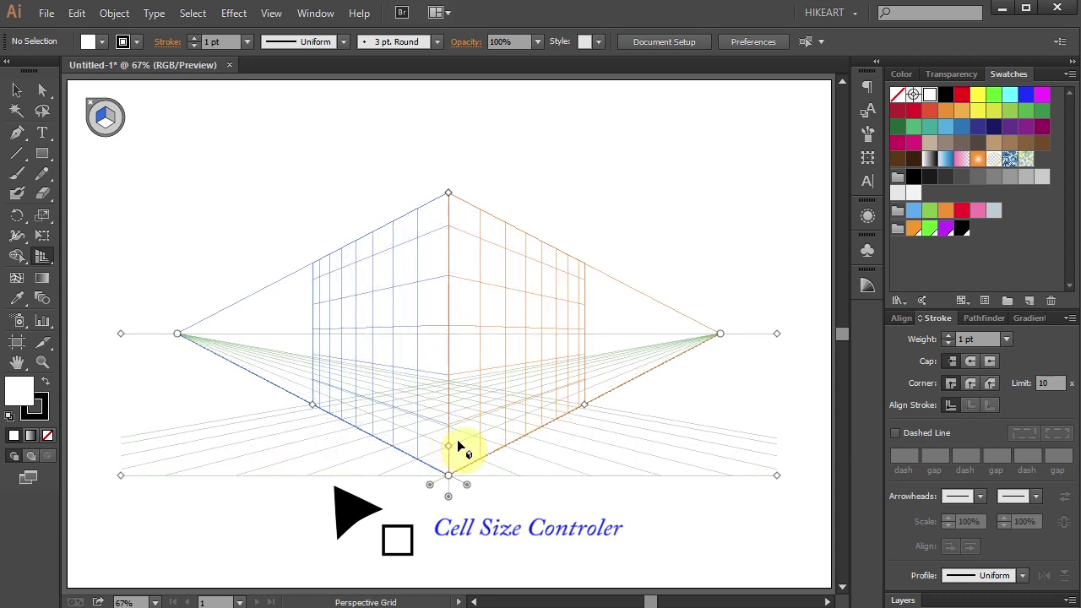
{"action": "left_click", "coordinate": [449, 499], "text": "alt"}
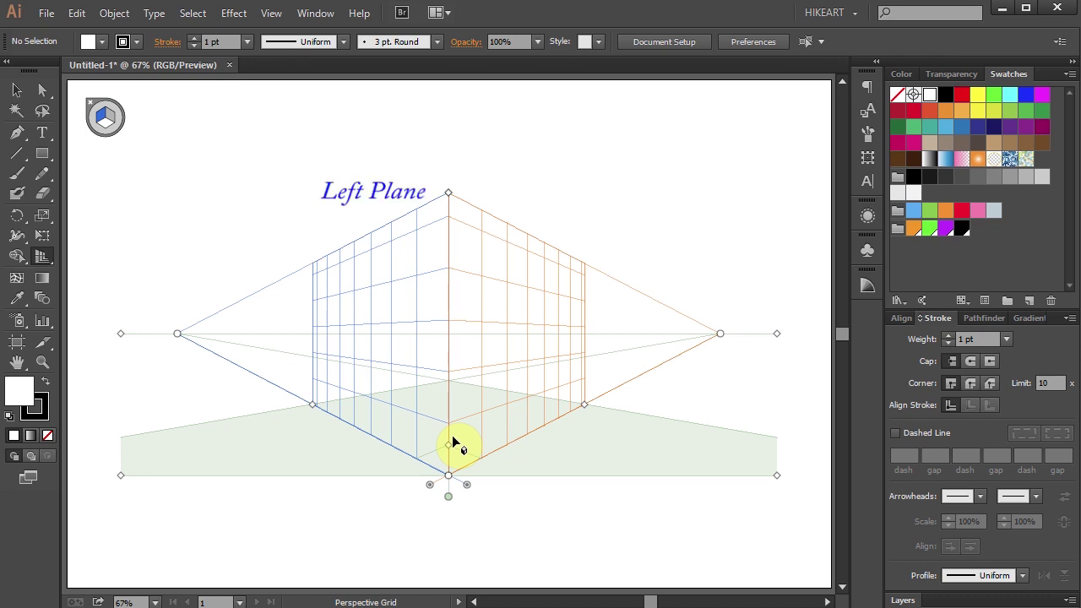
{"action": "key", "text": "1"}
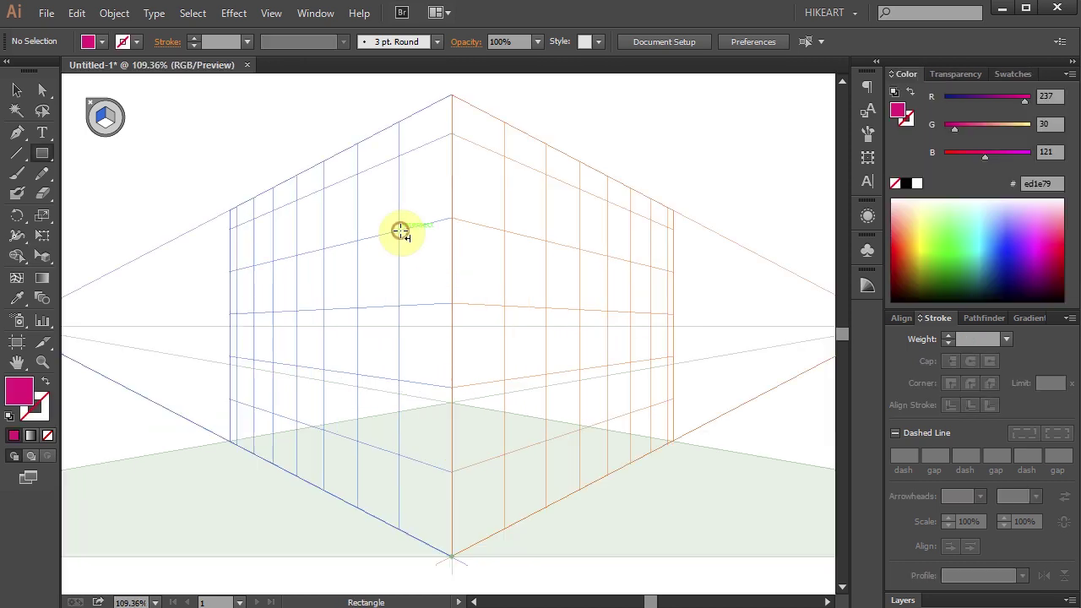
{"action": "left_click_drag", "start_coordinate": [400, 232], "coordinate": [302, 424]}
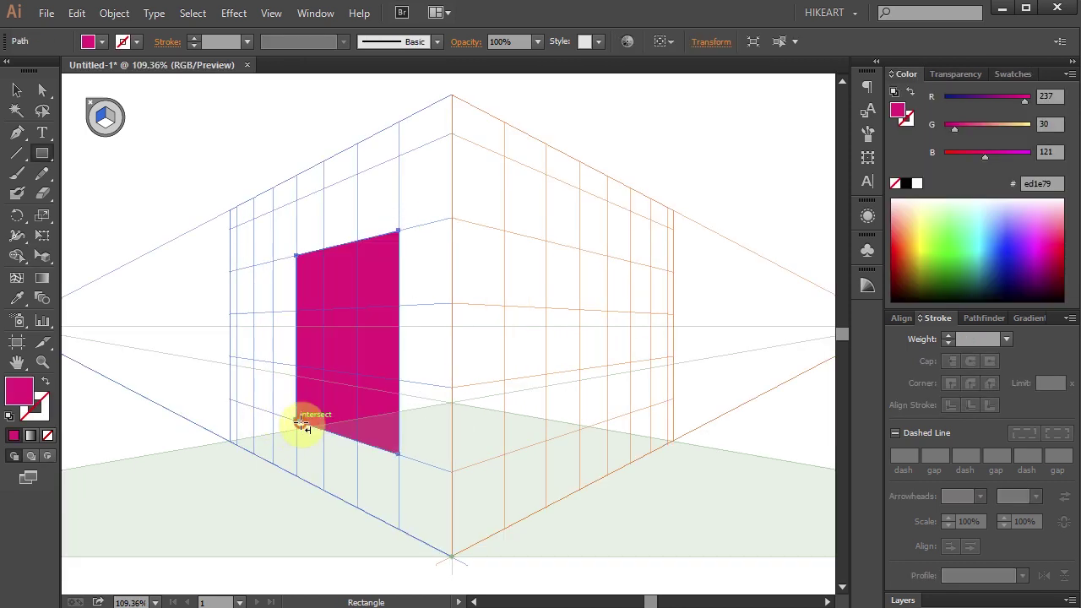
{"action": "key", "text": "shift+v"}
{"action": "left_click_drag", "start_coordinate": [308, 304], "coordinate": [352, 369]}
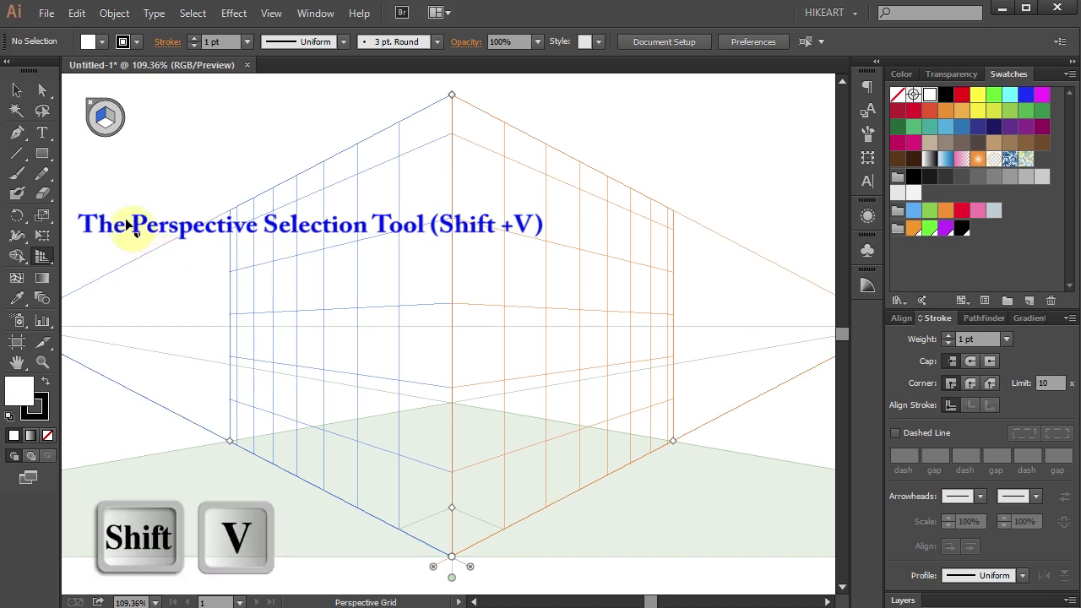
Step: Set the fill colour to magenta (ed1e79) and the stroke to None
{"action": "key", "text": "shift+v"}
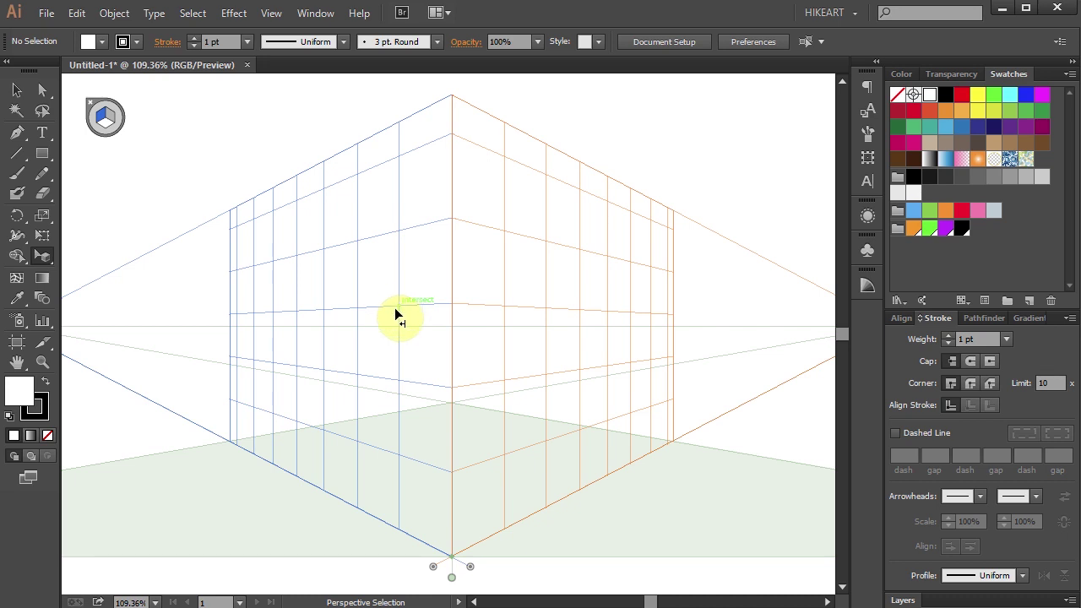
{"action": "left_click", "coordinate": [913, 146]}
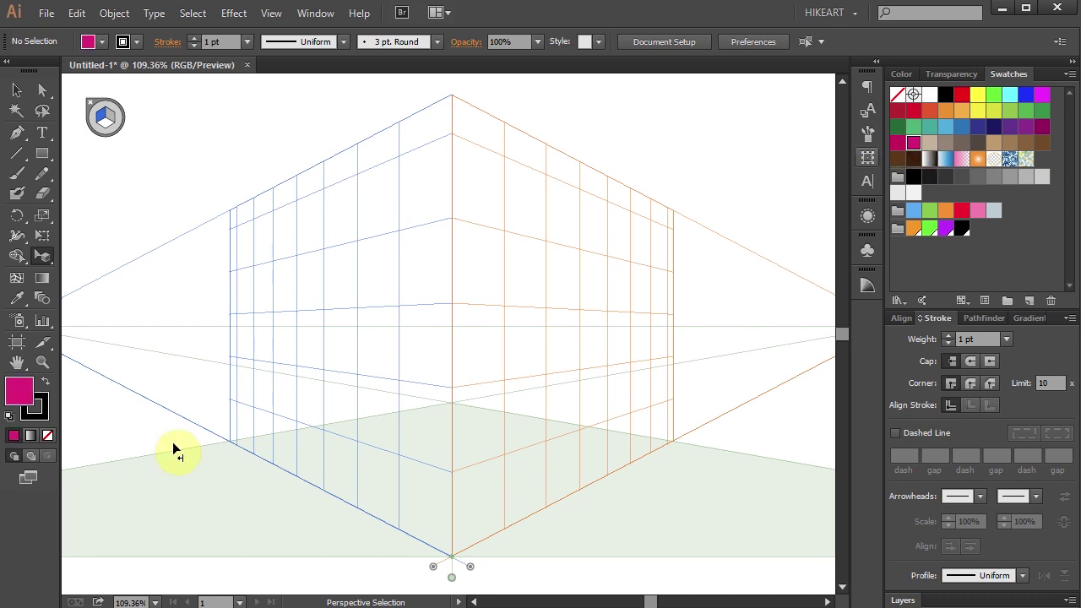
{"action": "left_click", "coordinate": [48, 412]}
{"action": "left_click", "coordinate": [48, 434]}
{"action": "left_click", "coordinate": [22, 390]}
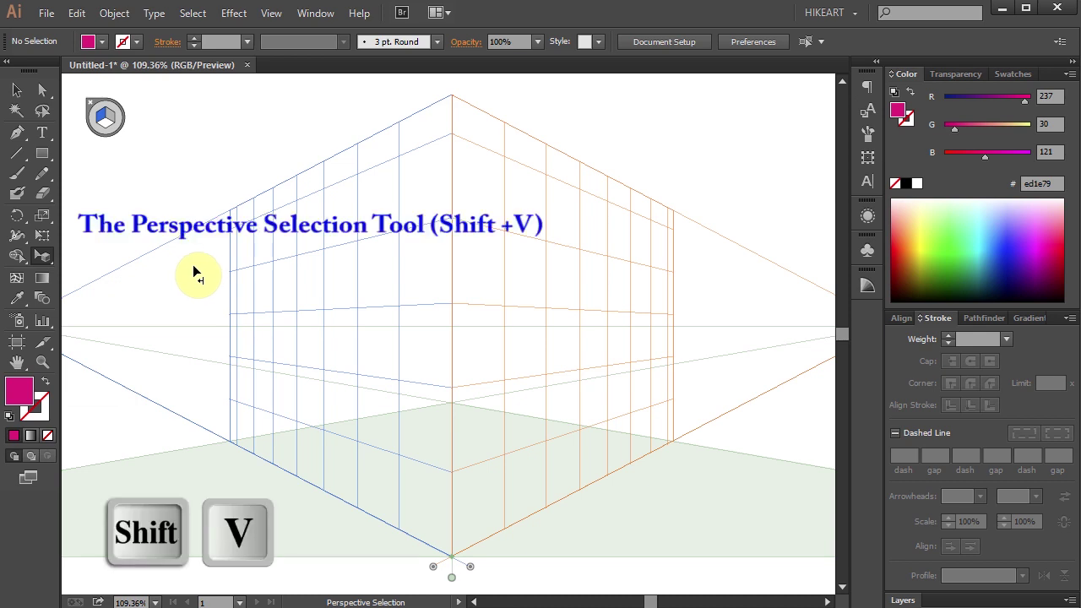
{"action": "left_click", "coordinate": [41, 153]}
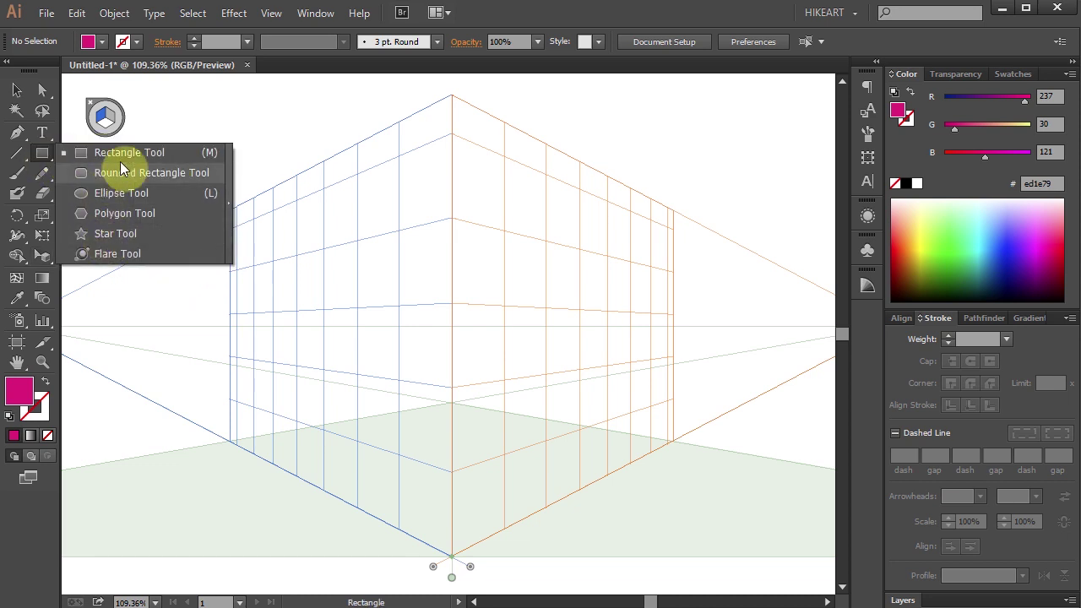
Step: Draw a magenta rectangle on the left perspective plane with the Rectangle Tool (M)
{"action": "key", "text": "m"}
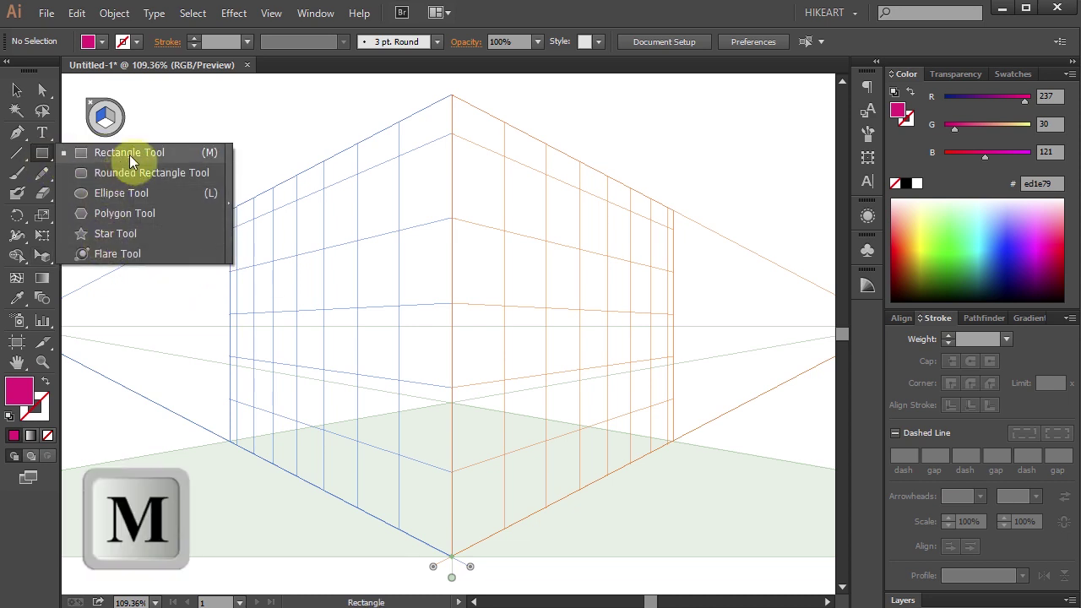
{"action": "left_click", "coordinate": [131, 154]}
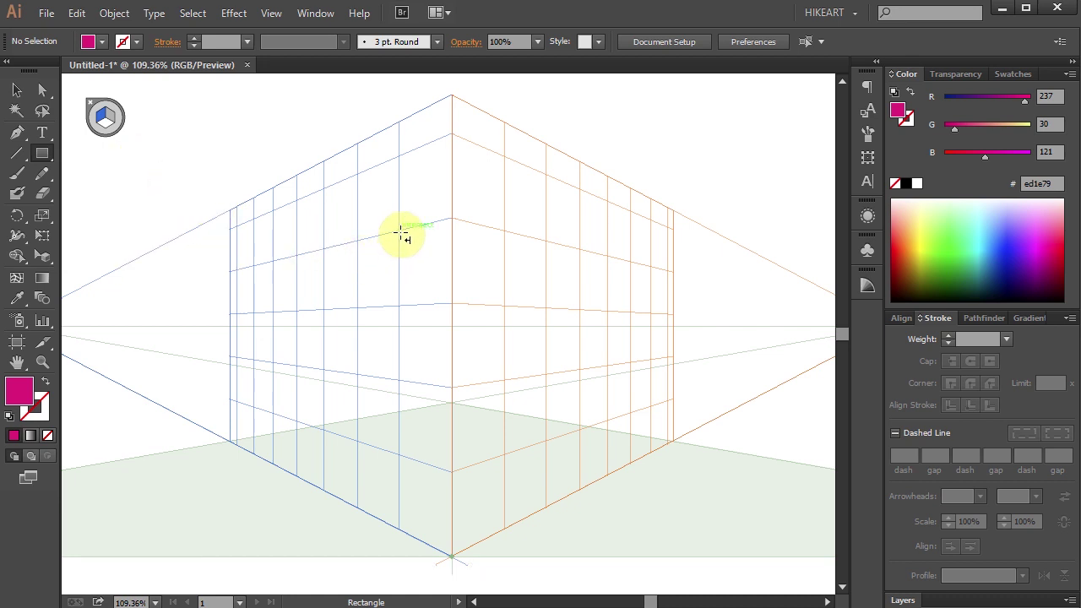
{"action": "left_click_drag", "start_coordinate": [401, 231], "coordinate": [296, 420]}
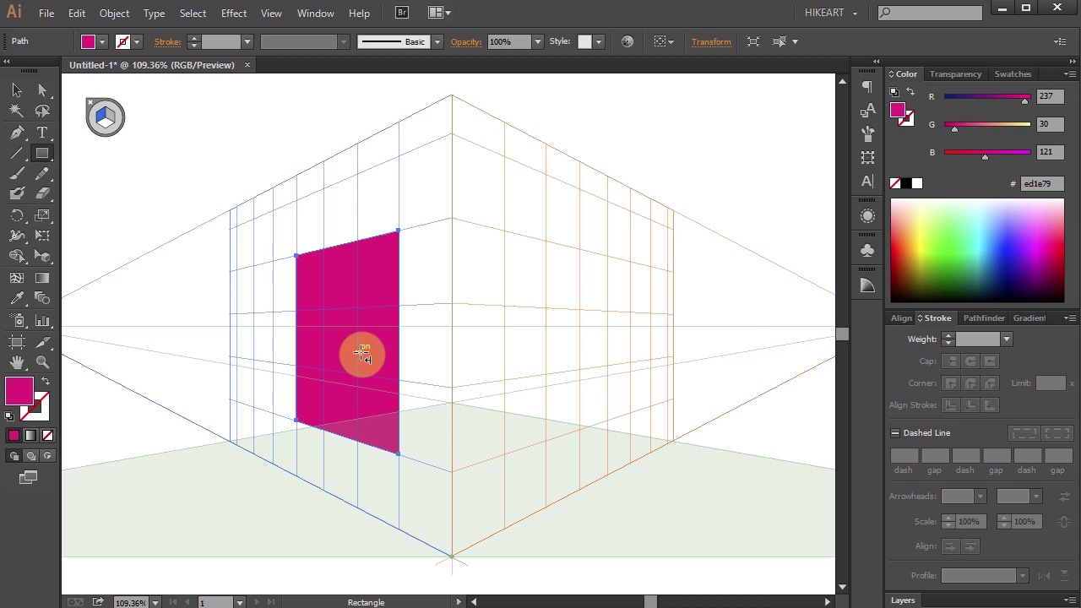
Step: Switch to the Perspective Selection Tool, then to the ordinary Selection Tool
{"action": "key", "text": "shift+v"}
{"action": "mouse_move", "coordinate": [42, 253]}
{"action": "left_mouse_down"}
{"action": "mouse_move", "coordinate": [121, 280]}
{"action": "mouse_move", "coordinate": [46, 255]}
{"action": "left_mouse_up"}
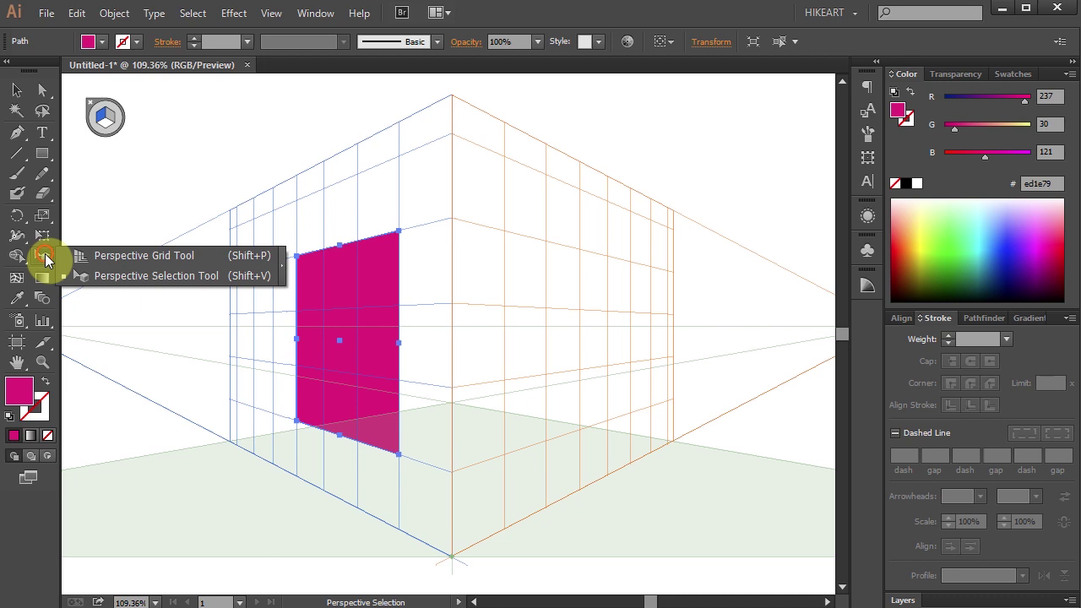
{"action": "left_click", "coordinate": [44, 254]}
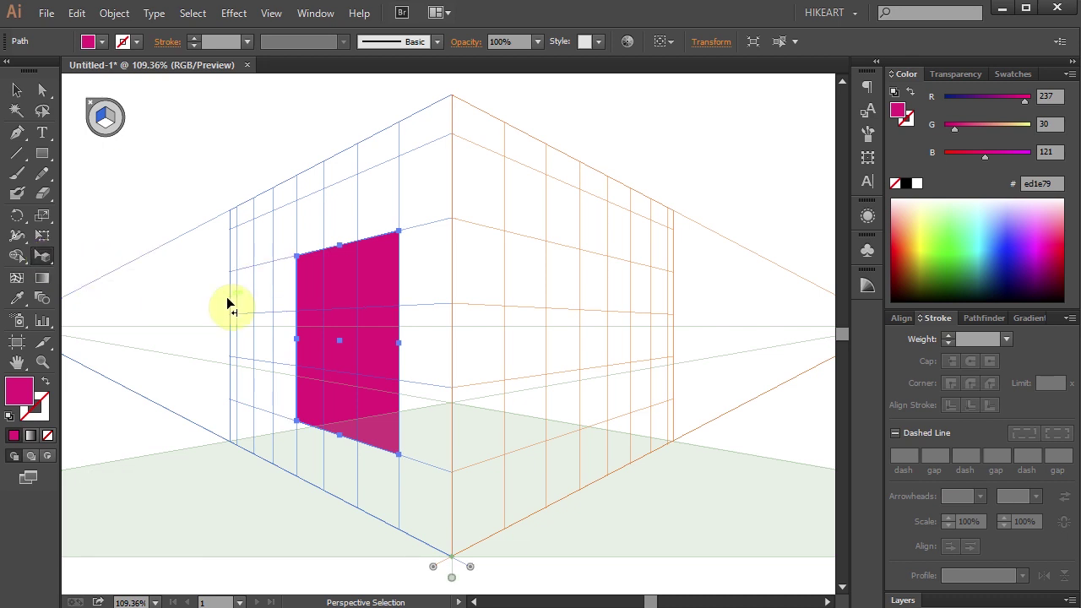
{"action": "left_click", "coordinate": [16, 92]}
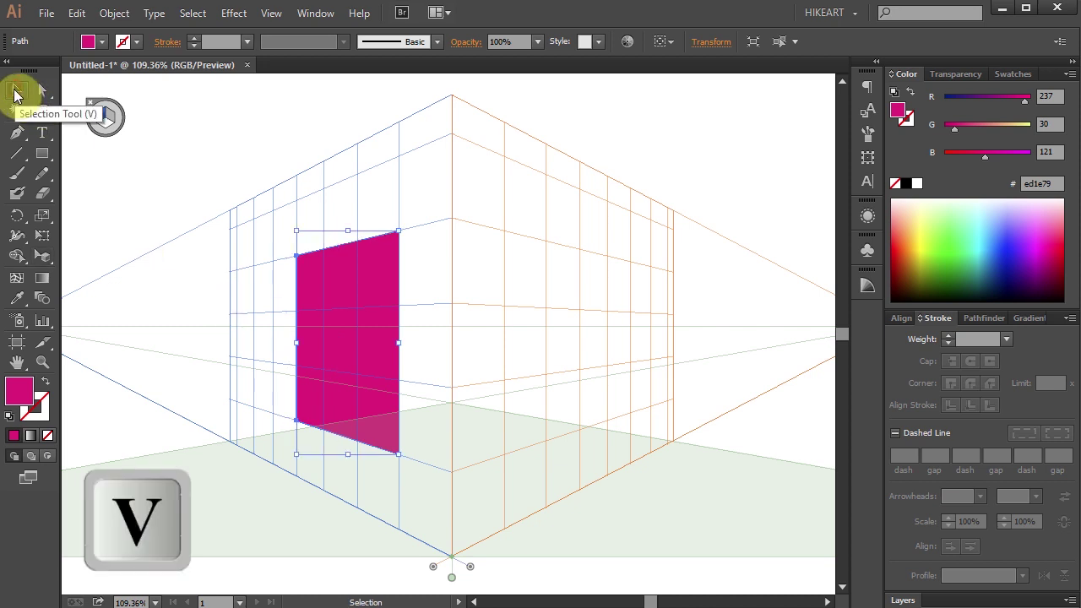
{"action": "left_click_drag", "start_coordinate": [338, 296], "coordinate": [152, 301]}
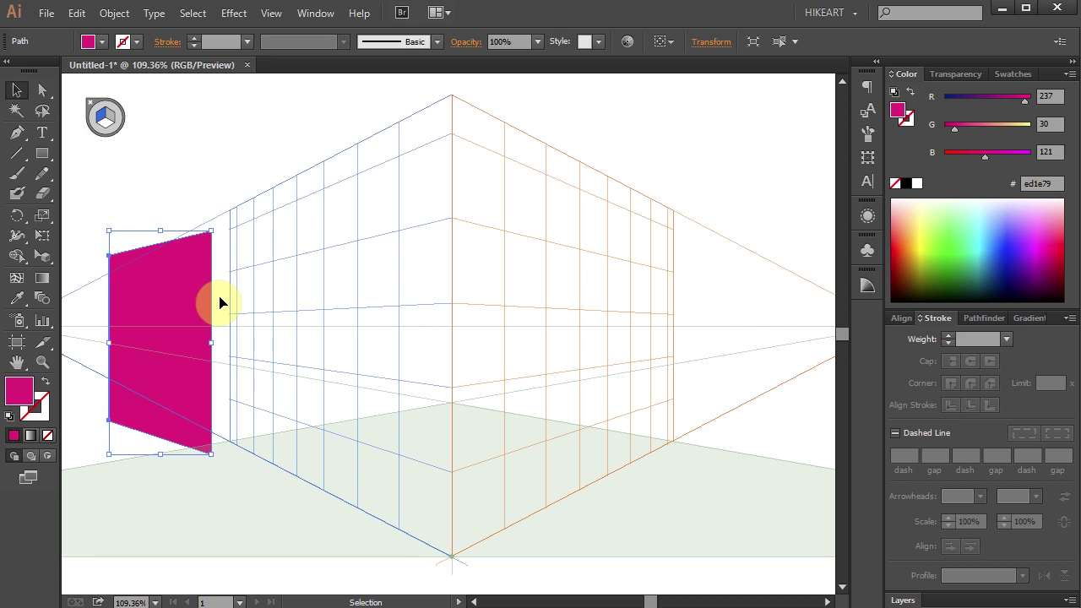
{"action": "key", "text": "ctrl+z"}
{"action": "left_click", "coordinate": [386, 322]}
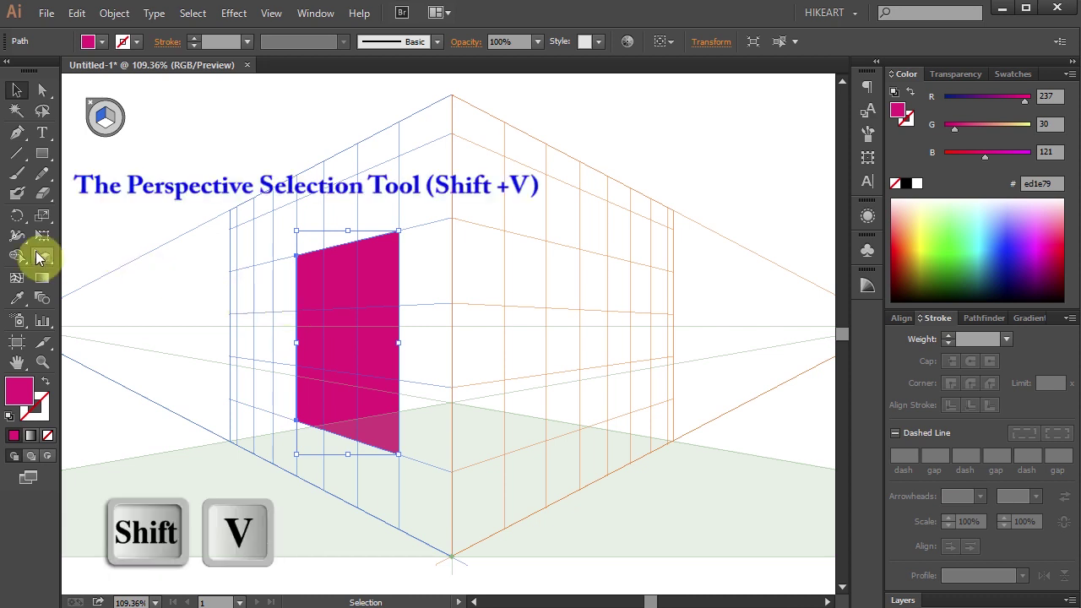
Step: Slide the magenta rectangle down along the left plane, then delete it
{"action": "key", "text": "shift+v"}
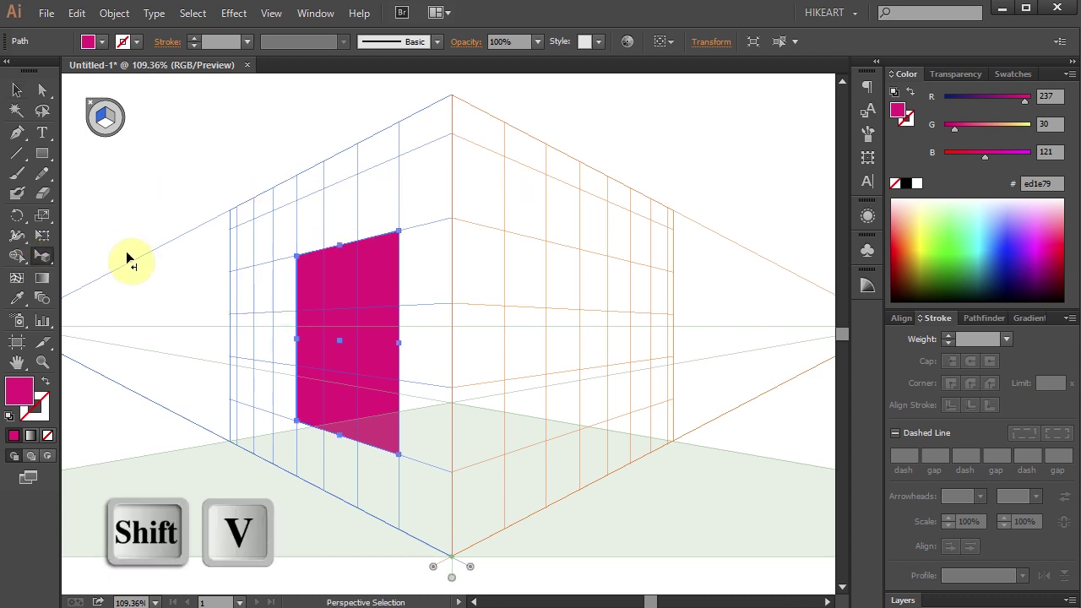
{"action": "left_click", "coordinate": [324, 290]}
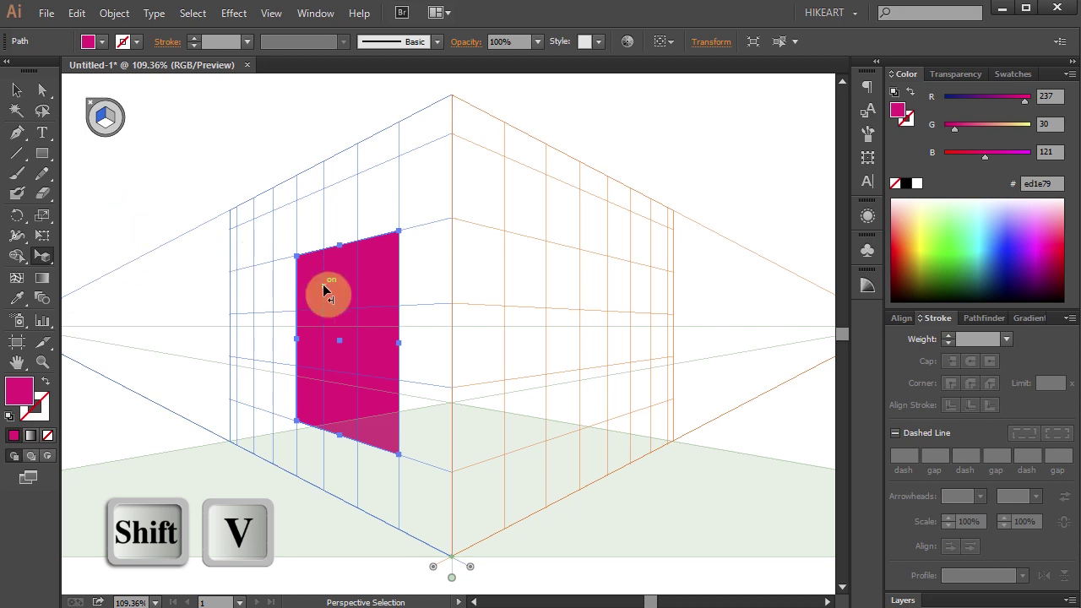
{"action": "left_click_drag", "start_coordinate": [352, 294], "coordinate": [366, 386]}
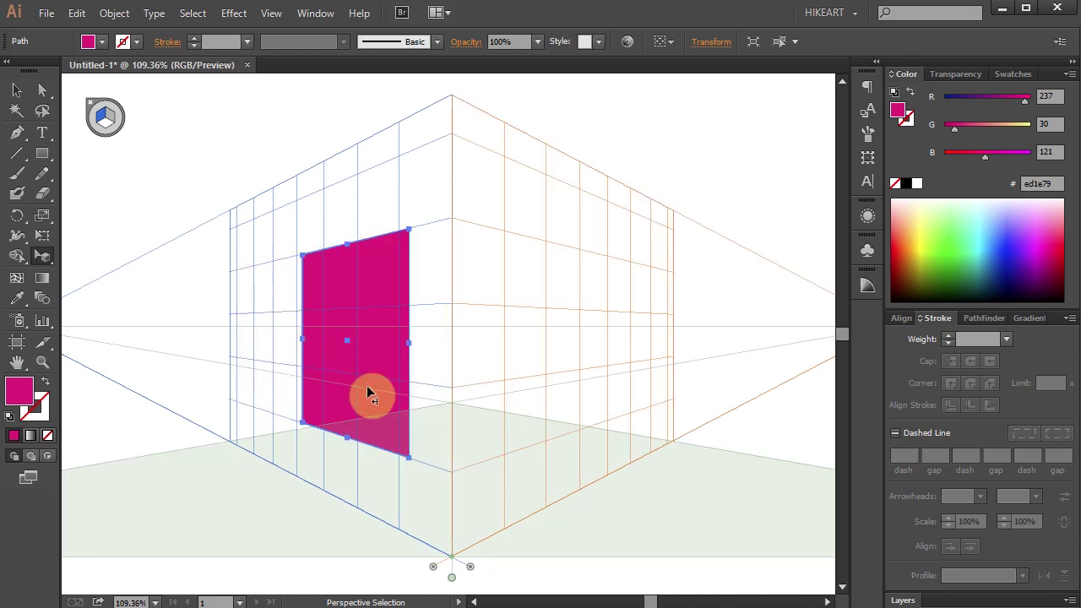
{"action": "left_click", "coordinate": [366, 381]}
{"action": "key", "text": "Delete"}
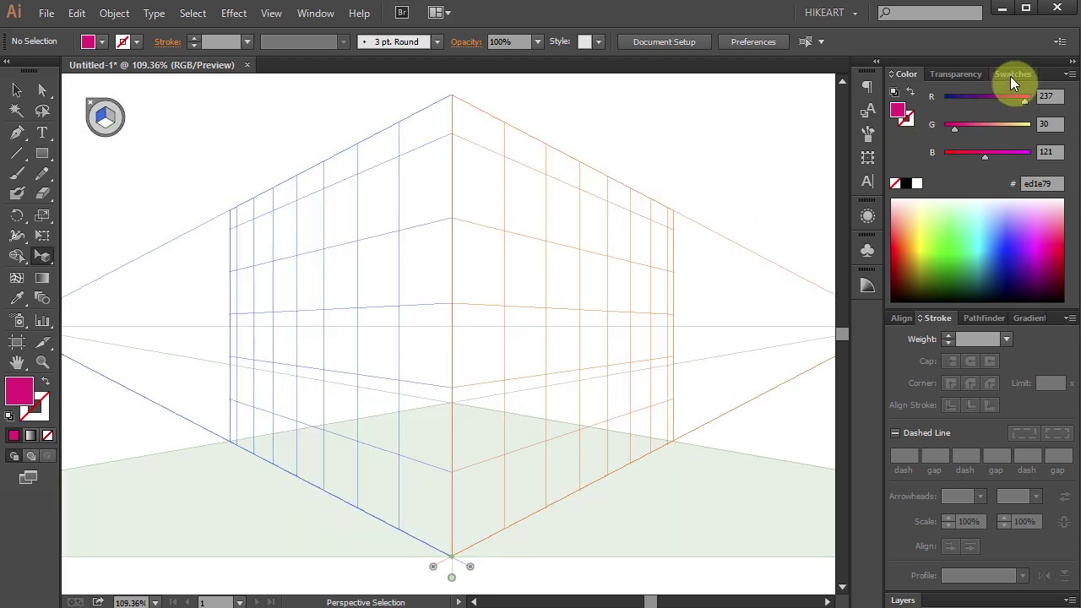
Step: Set the fill colour to dark grey and make the left grid plane active
{"action": "left_click", "coordinate": [1011, 75]}
{"action": "left_click", "coordinate": [945, 175]}
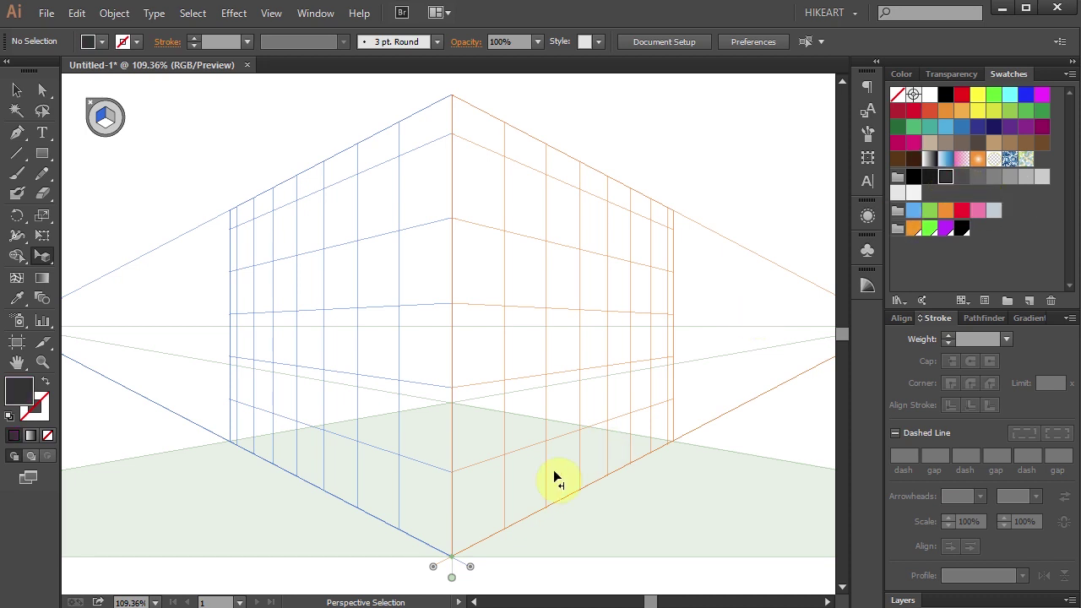
{"action": "key", "text": "shift+v"}
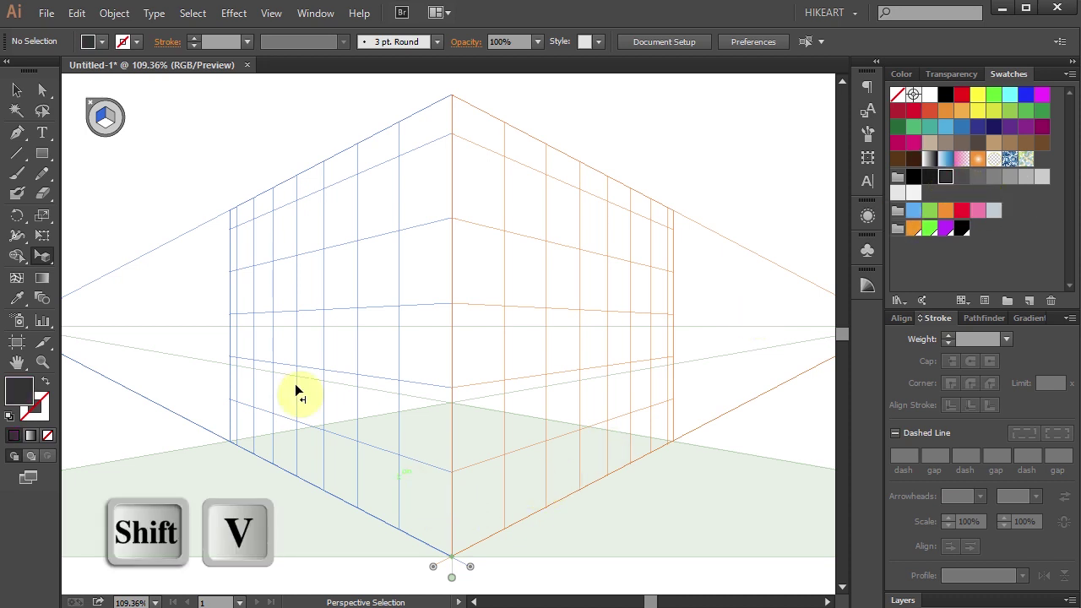
{"action": "key", "text": "1"}
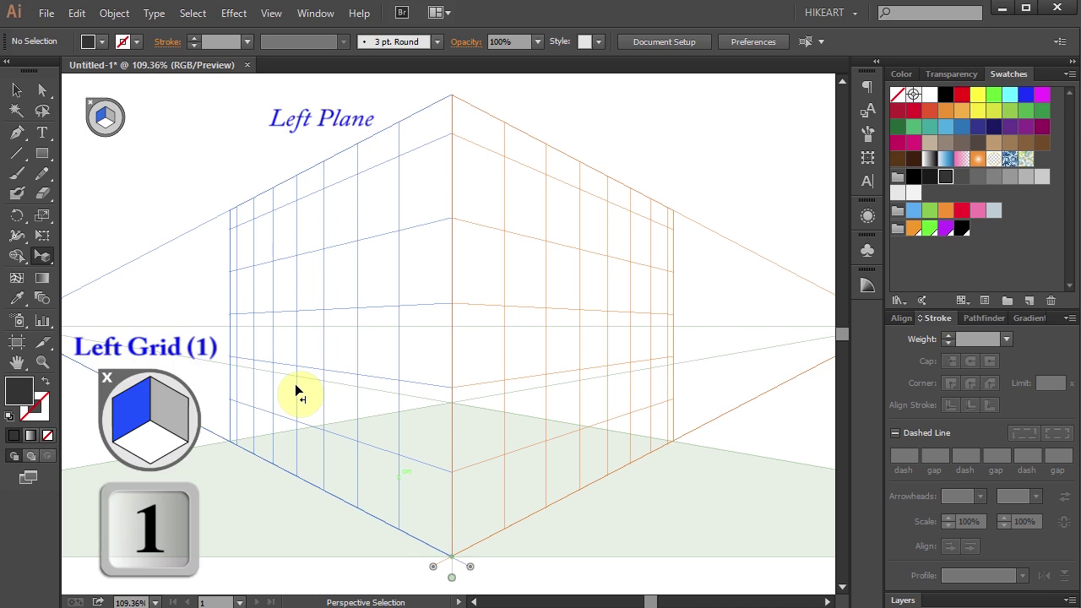
Step: Draw a dark grey rectangle up from the grid's bottom corner, then activate the right plane and deselect
{"action": "left_click", "coordinate": [47, 154]}
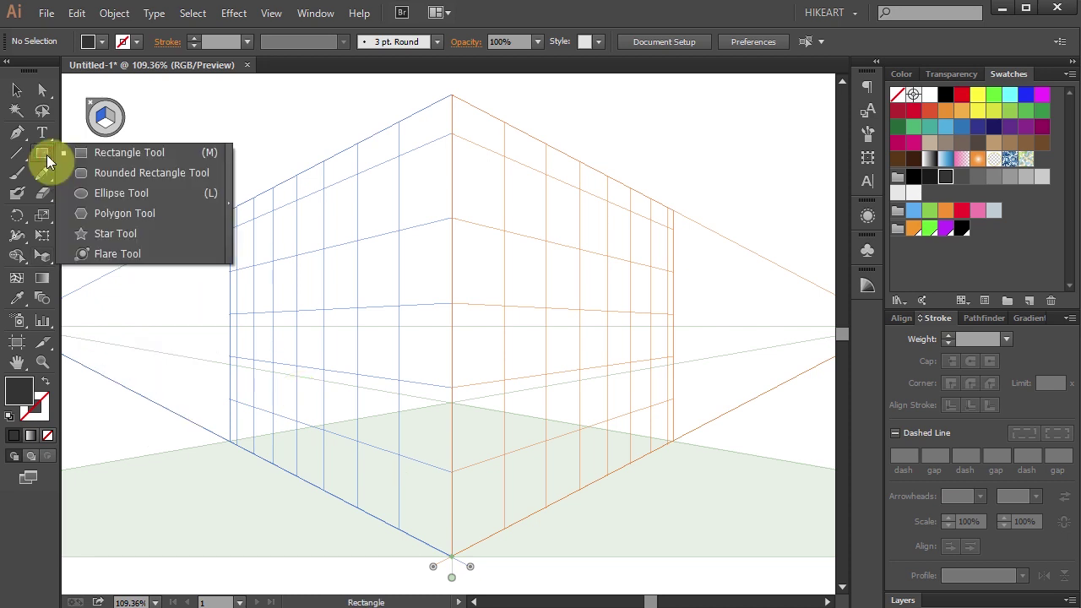
{"action": "key", "text": "m"}
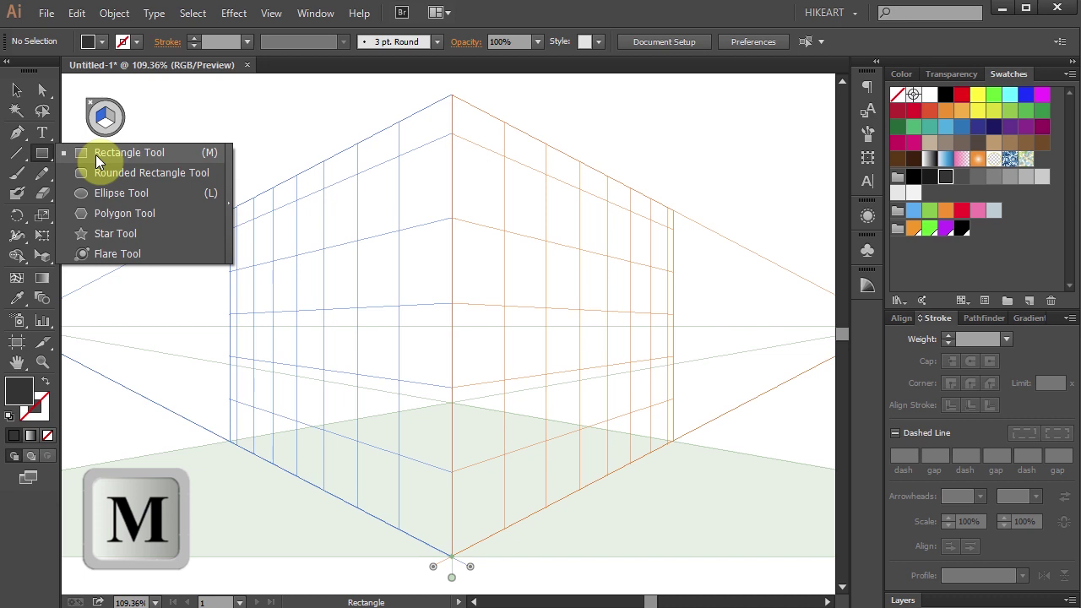
{"action": "left_click", "coordinate": [96, 154]}
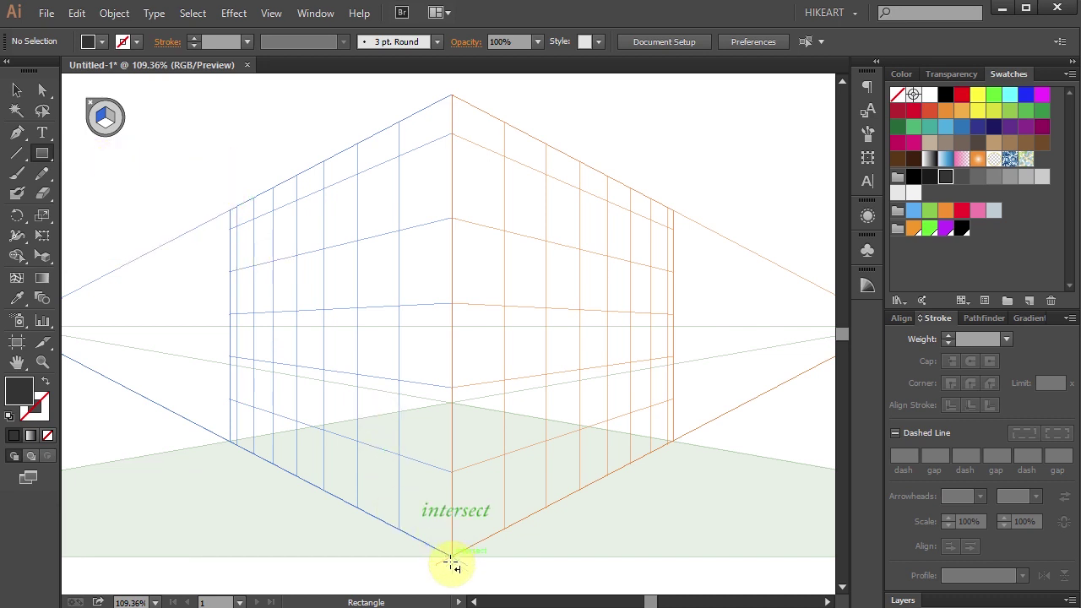
{"action": "left_click_drag", "start_coordinate": [451, 559], "coordinate": [297, 427]}
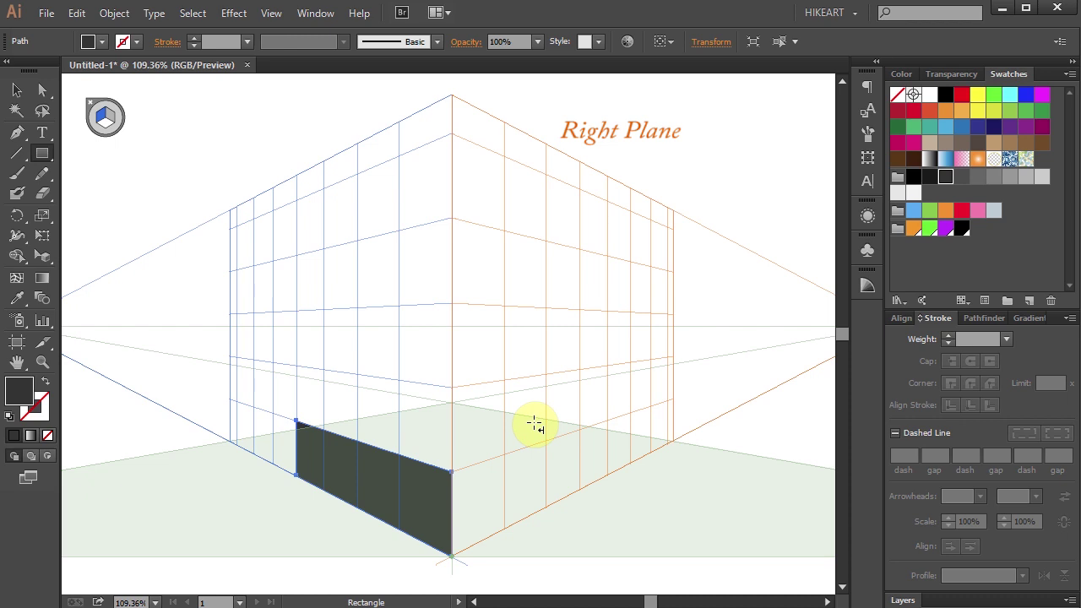
{"action": "key", "text": "3"}
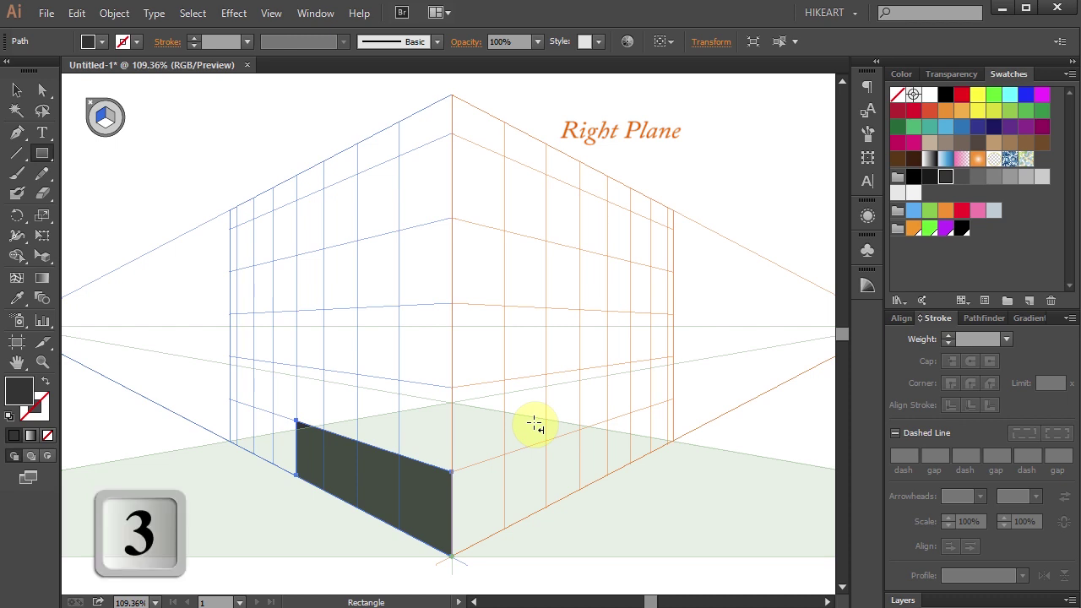
{"action": "key", "text": "ctrl+shift+a"}
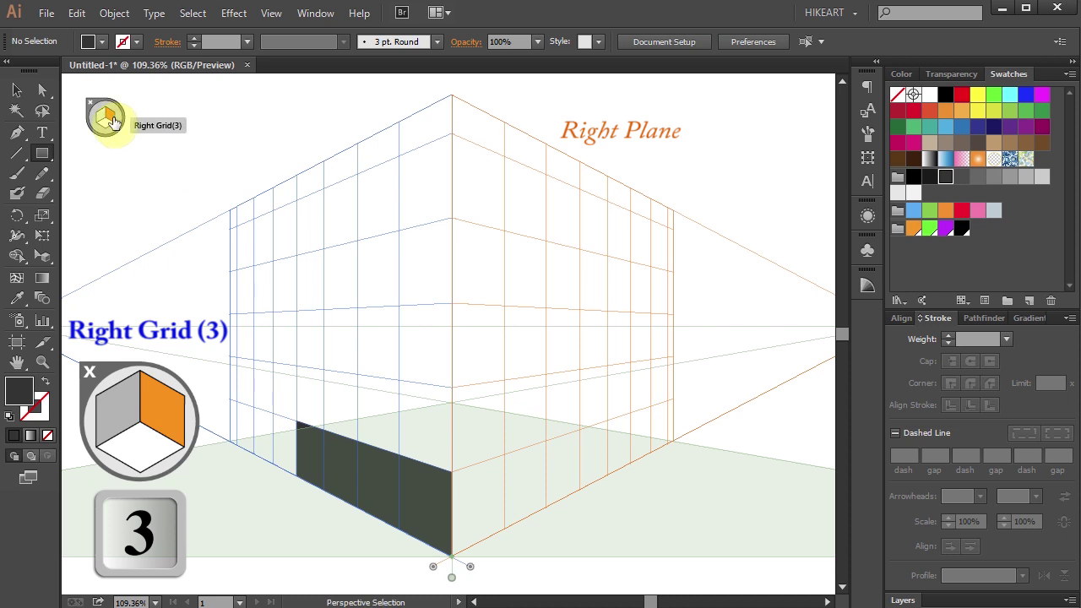
Step: Draw an orange rectangle on the right plane from the bottom corner, then activate the horizontal plane
{"action": "key", "text": "m"}
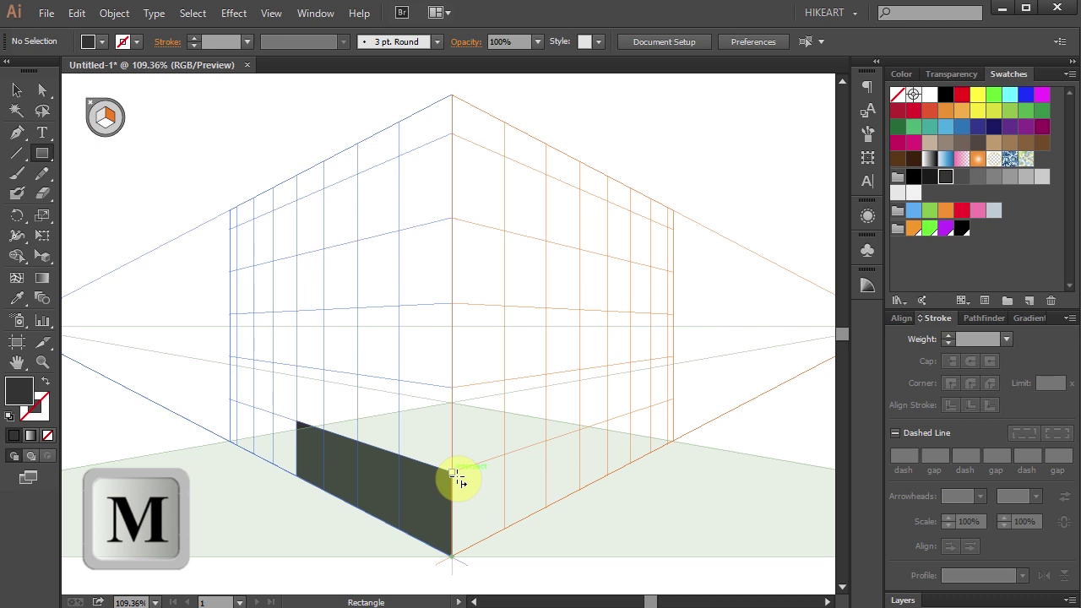
{"action": "left_click_drag", "start_coordinate": [452, 558], "coordinate": [608, 426]}
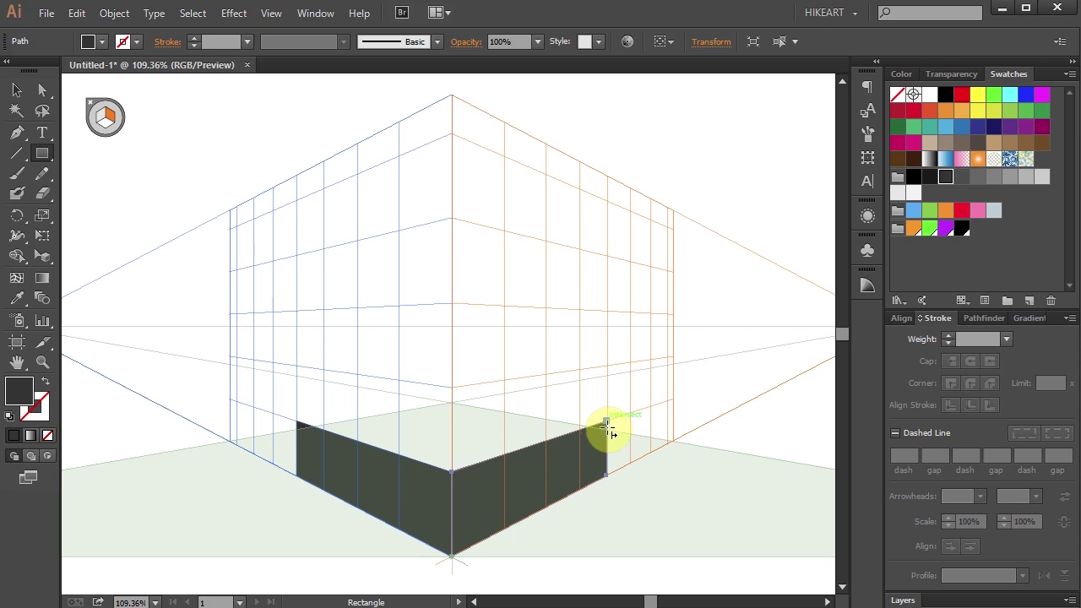
{"action": "left_click", "coordinate": [913, 230]}
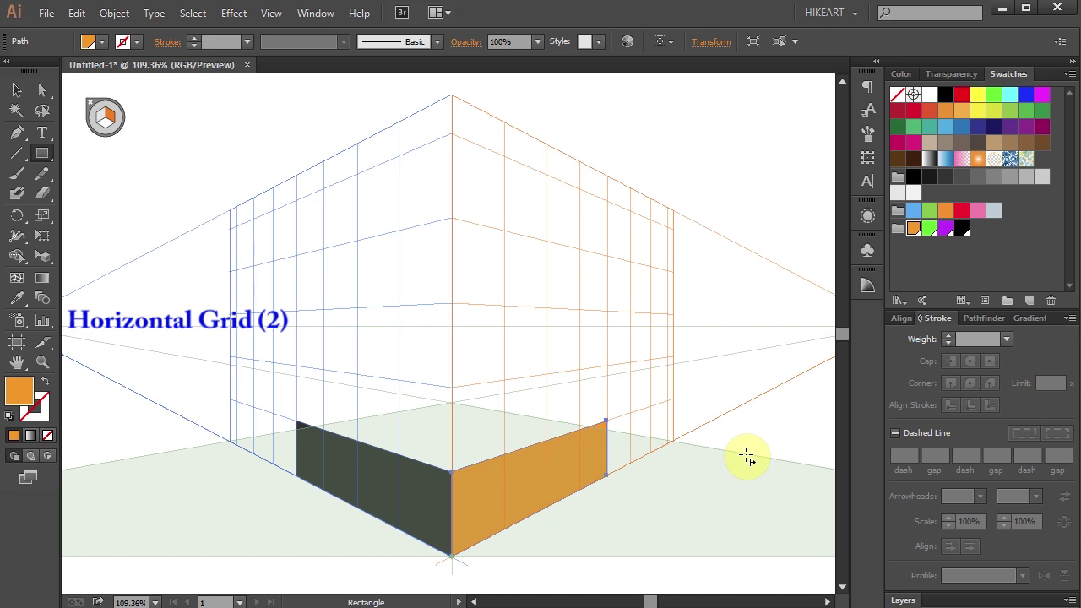
{"action": "key", "text": "2"}
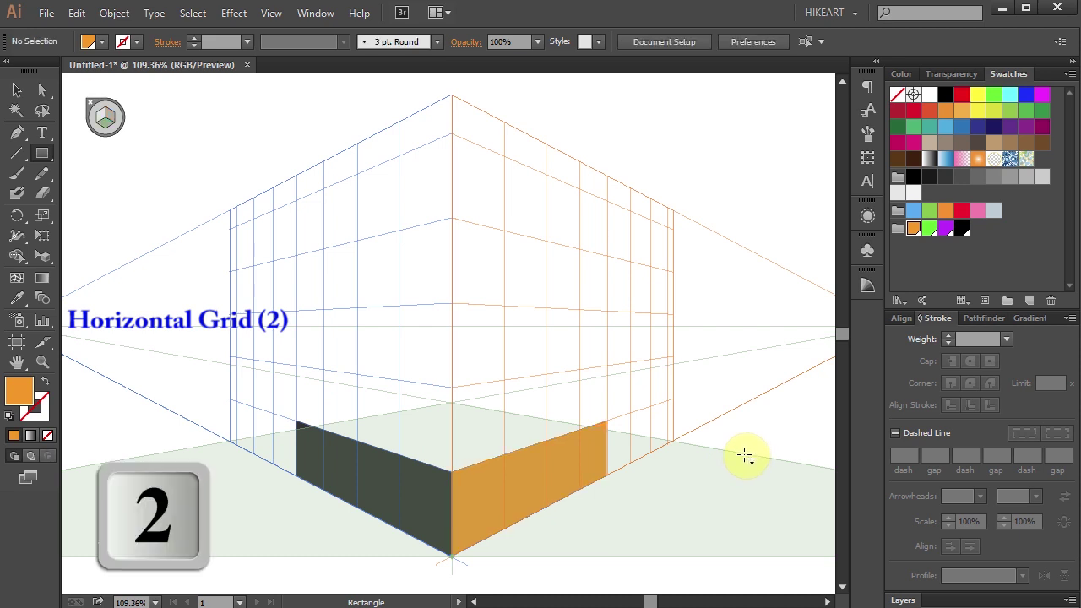
Step: Draw a white top face across both sides on the horizontal plane, then reactivate the left plane
{"action": "left_click", "coordinate": [106, 125]}
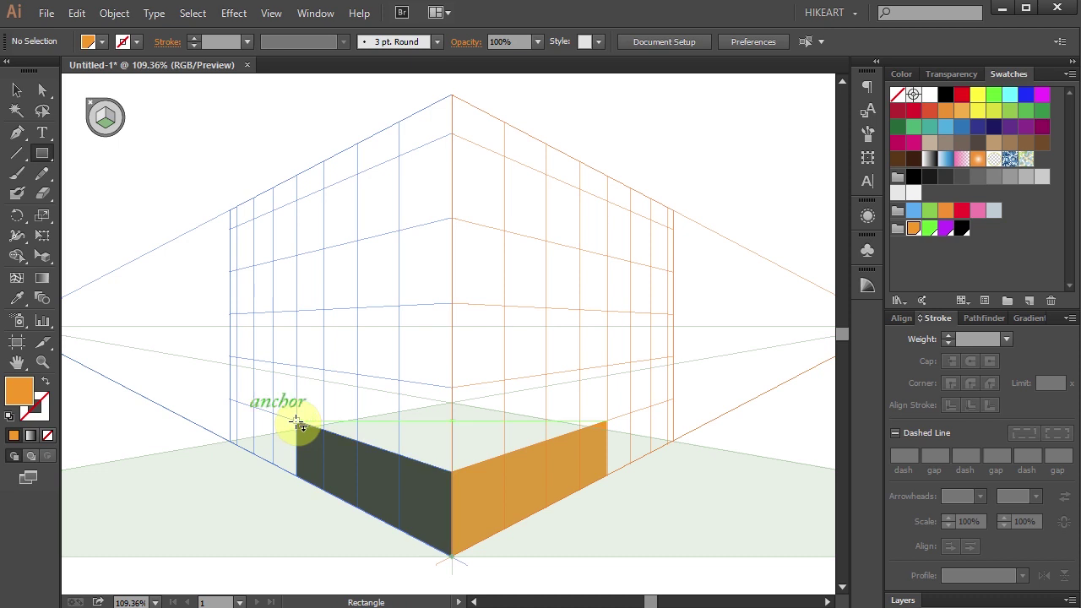
{"action": "left_click_drag", "start_coordinate": [297, 423], "coordinate": [609, 422]}
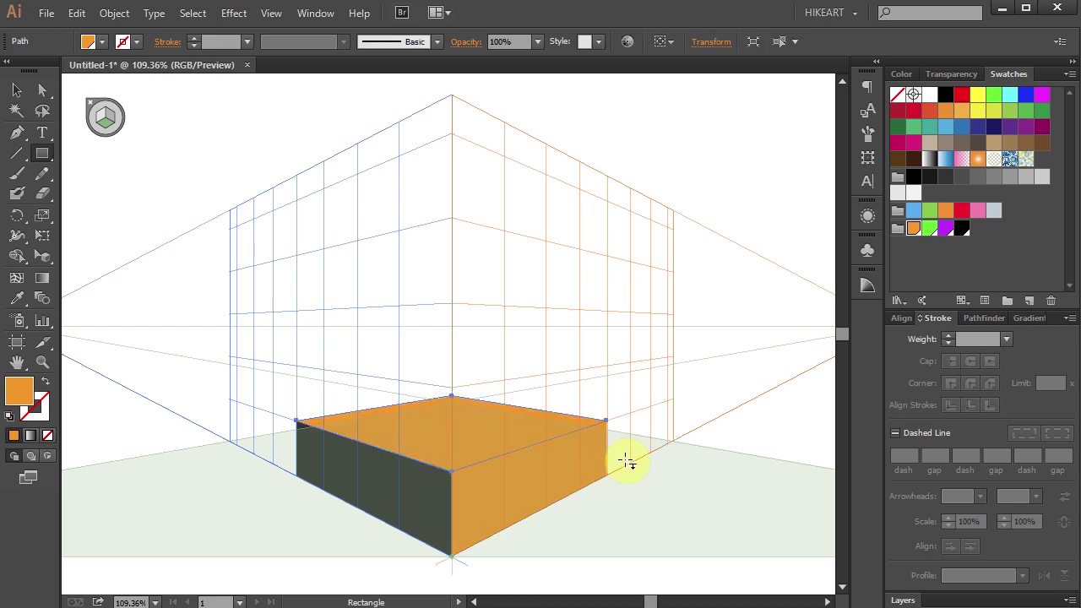
{"action": "left_click", "coordinate": [901, 194]}
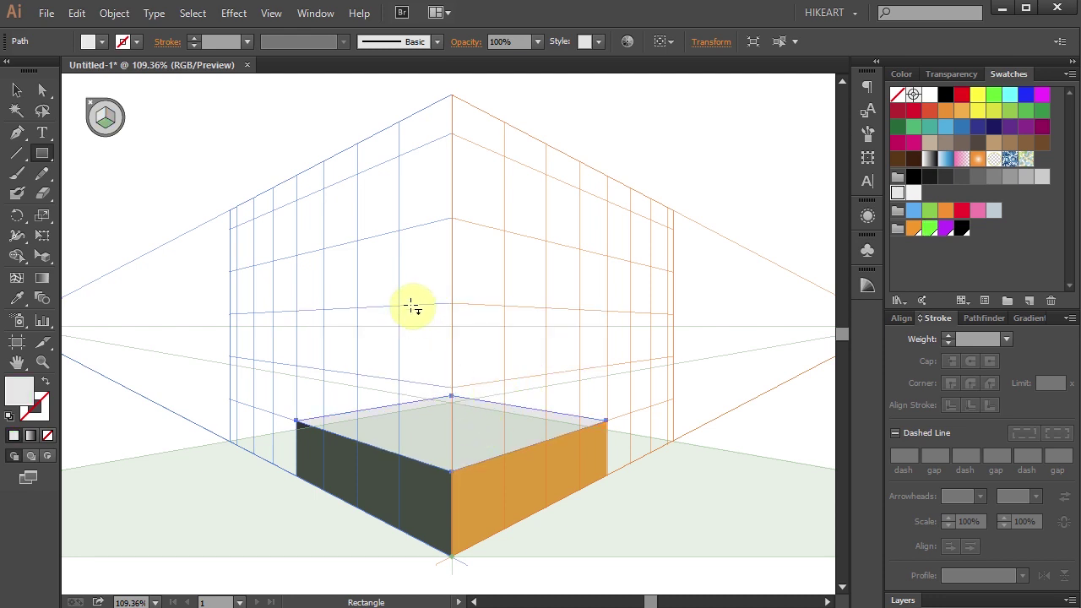
{"action": "key", "text": "1"}
{"action": "left_click", "coordinate": [412, 305]}
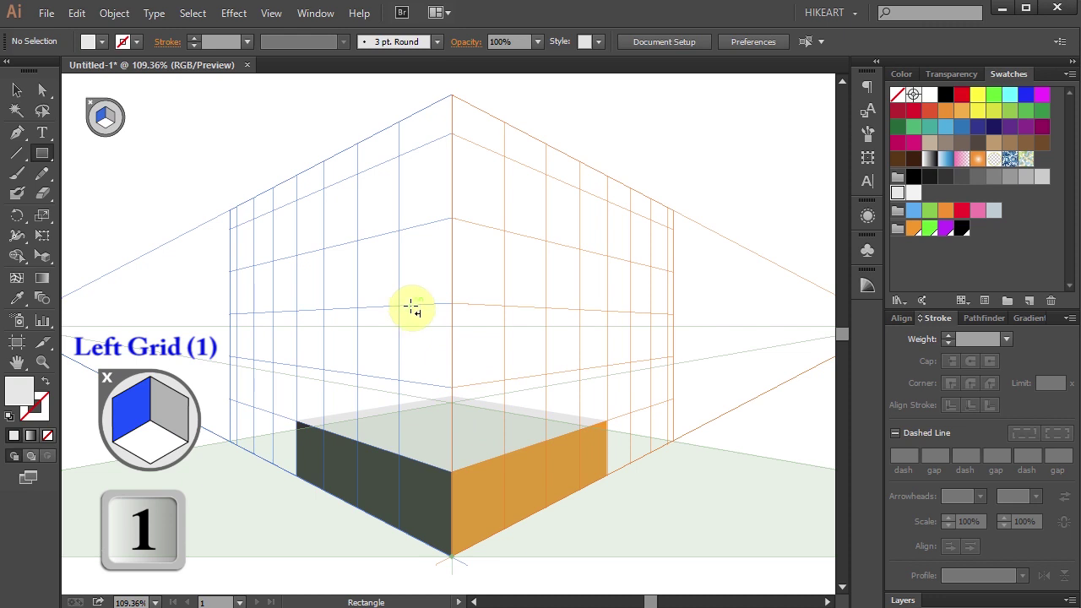
Step: Draw a black rectangle on the left plane above the box
{"action": "key", "text": "m"}
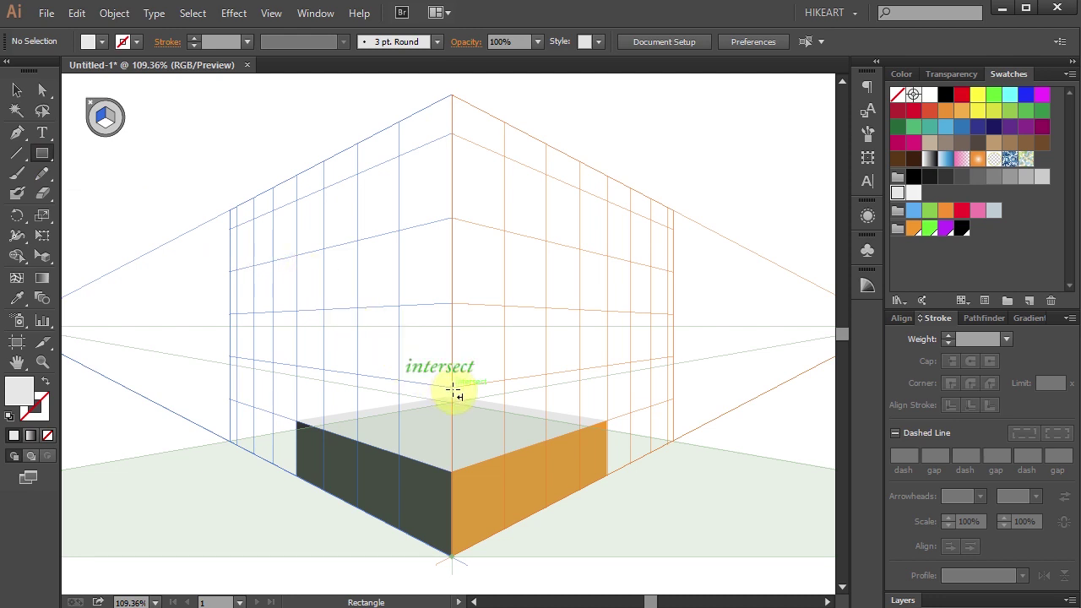
{"action": "left_click_drag", "start_coordinate": [452, 387], "coordinate": [296, 310]}
{"action": "left_click", "coordinate": [960, 229]}
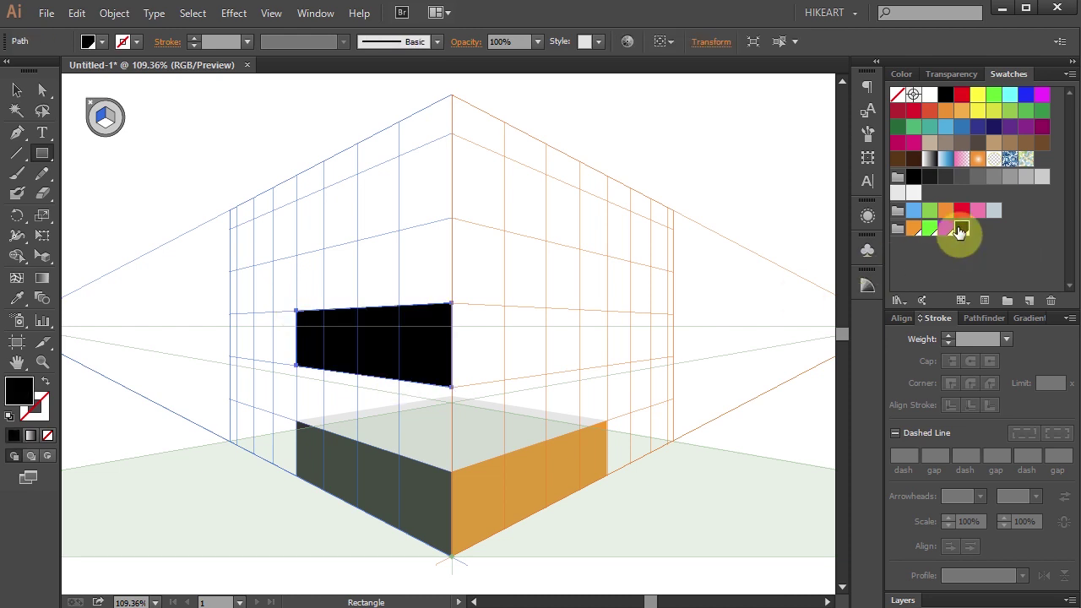
Step: Draw a green rectangle on the right plane beside the black one
{"action": "key", "text": "3"}
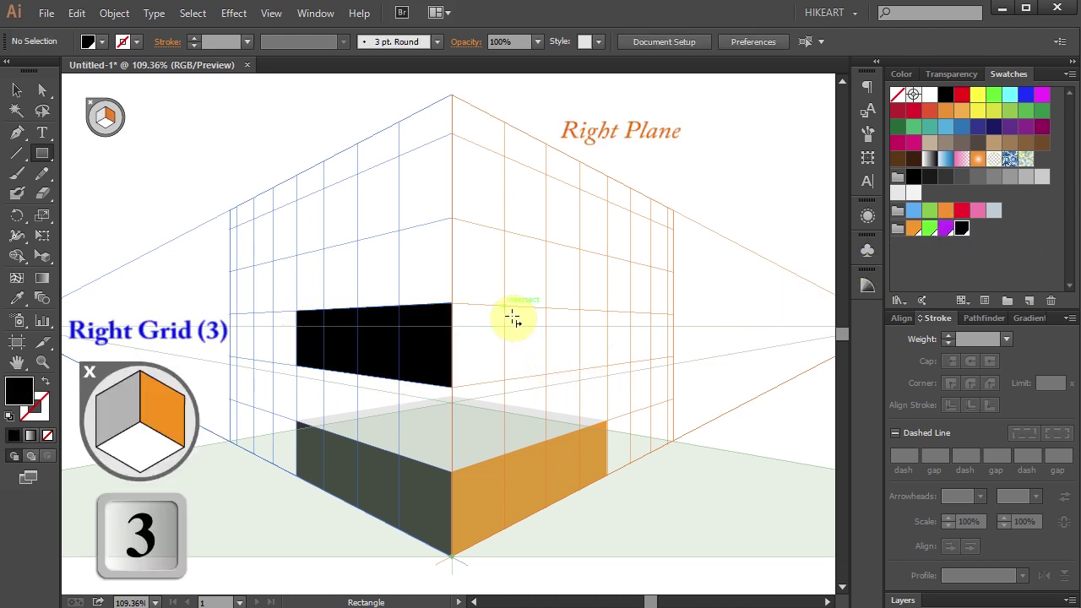
{"action": "left_click_drag", "start_coordinate": [453, 385], "coordinate": [606, 311]}
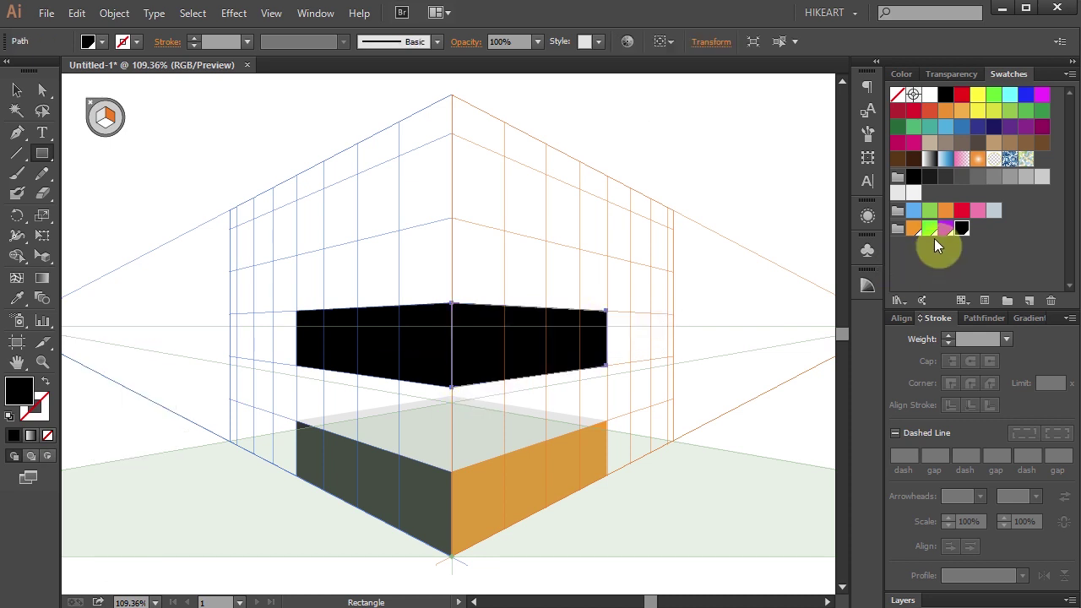
{"action": "left_click", "coordinate": [928, 230]}
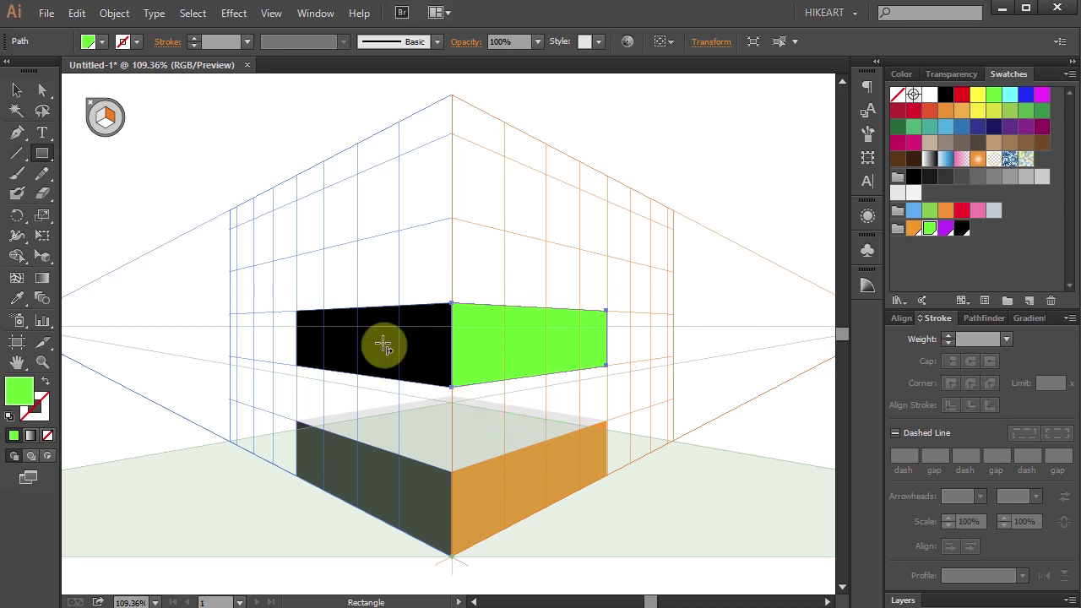
Step: Use the Eyedropper to recolour the upper left rectangle from black to the lower face's dark grey
{"action": "key", "text": "shift+v"}
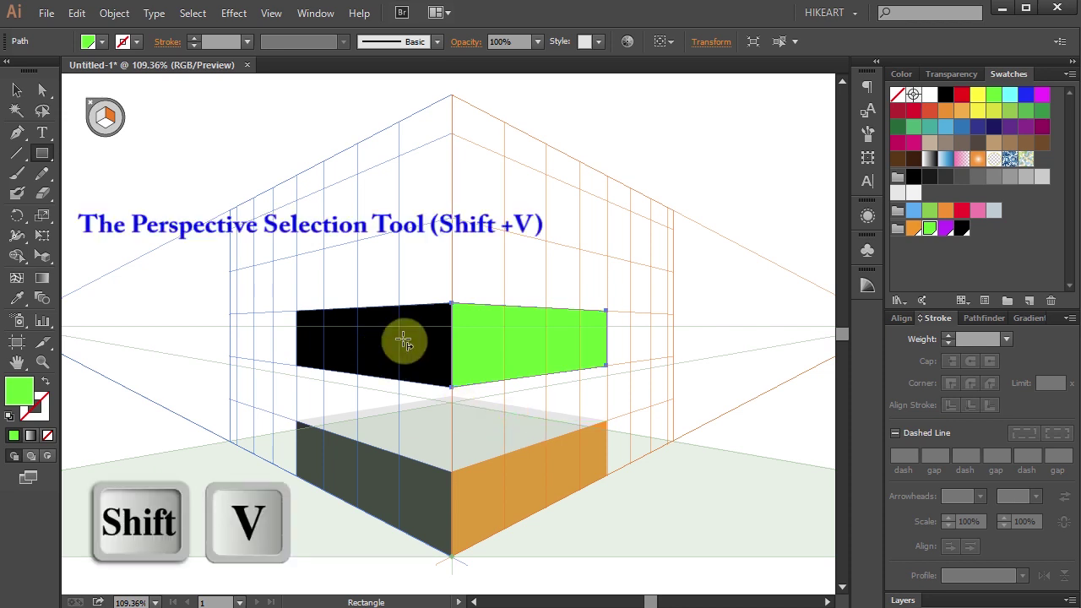
{"action": "key", "text": "shift+v"}
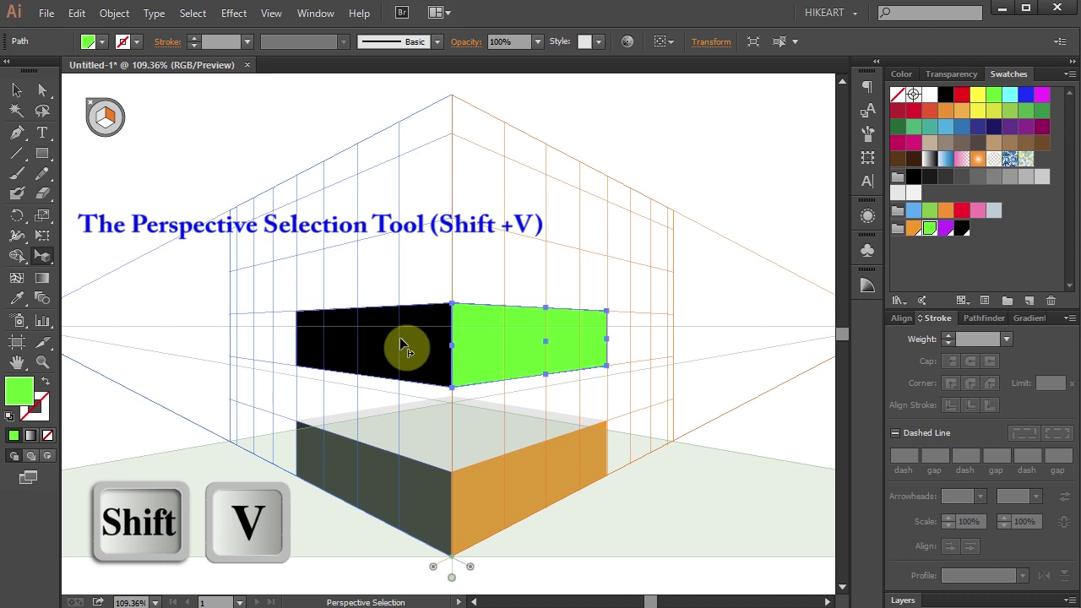
{"action": "left_click", "coordinate": [391, 350]}
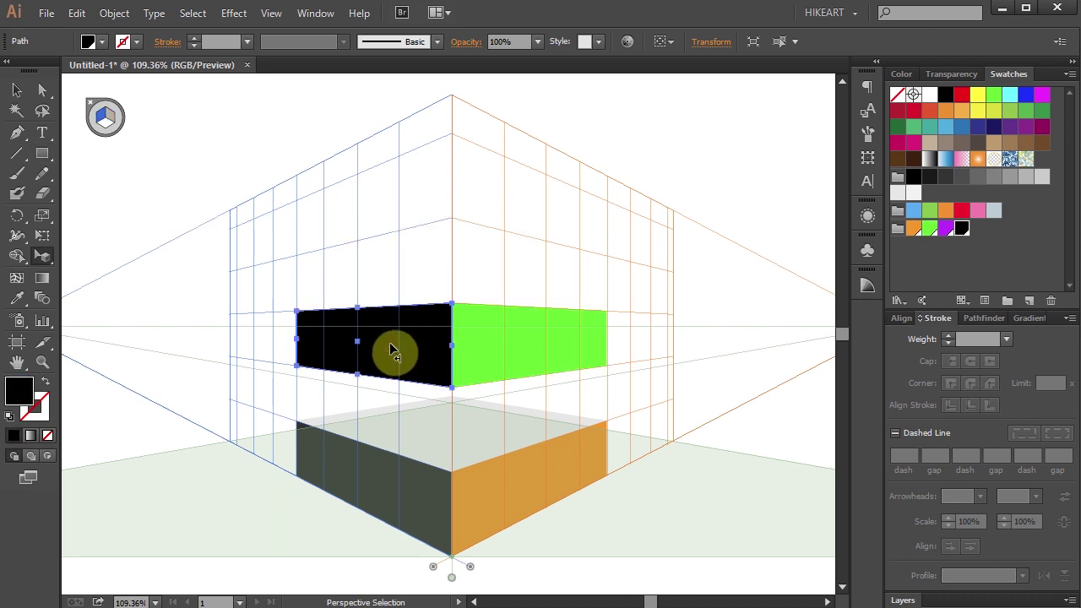
{"action": "key", "text": "i"}
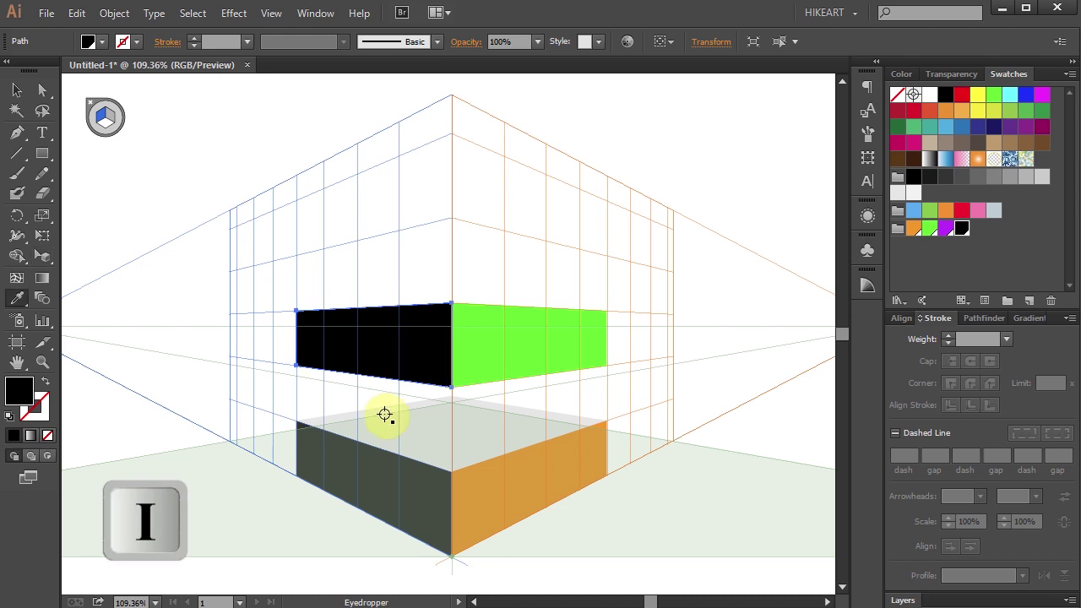
{"action": "left_click", "coordinate": [382, 479]}
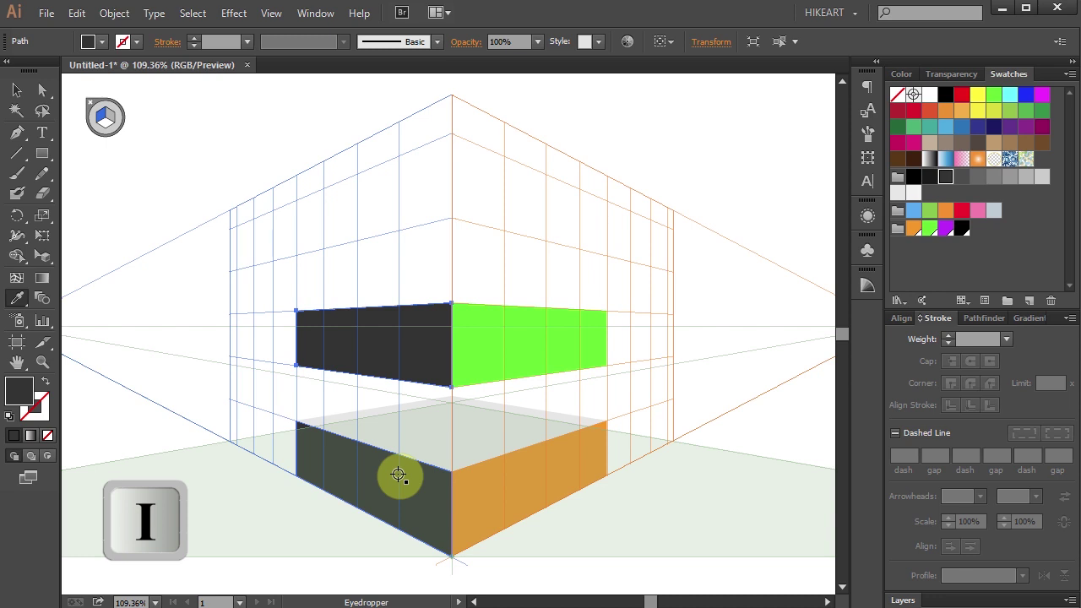
{"action": "key", "text": "shift+v"}
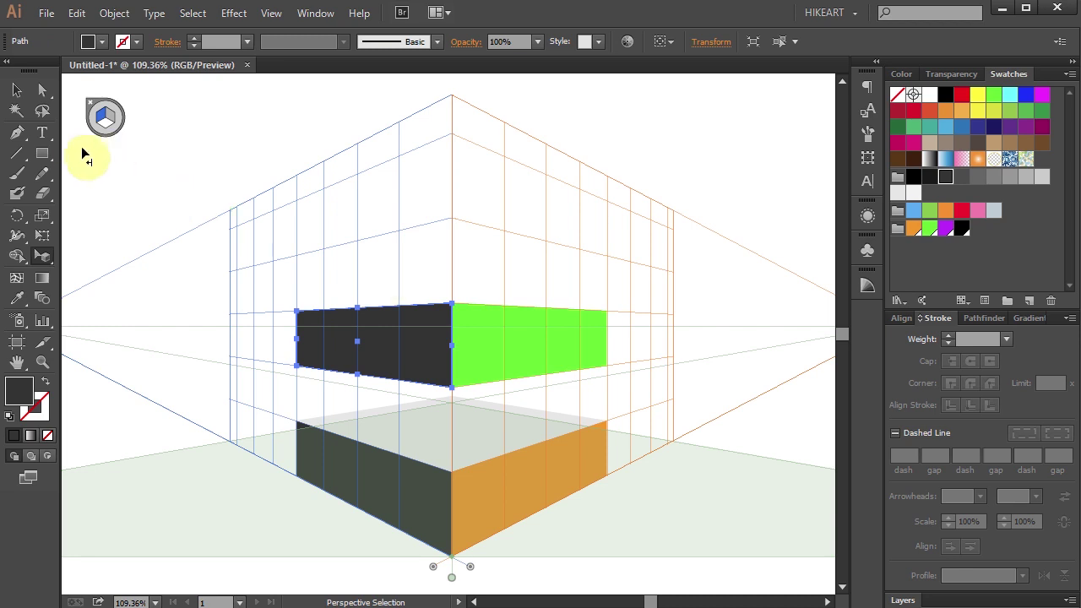
{"action": "left_click", "coordinate": [42, 153]}
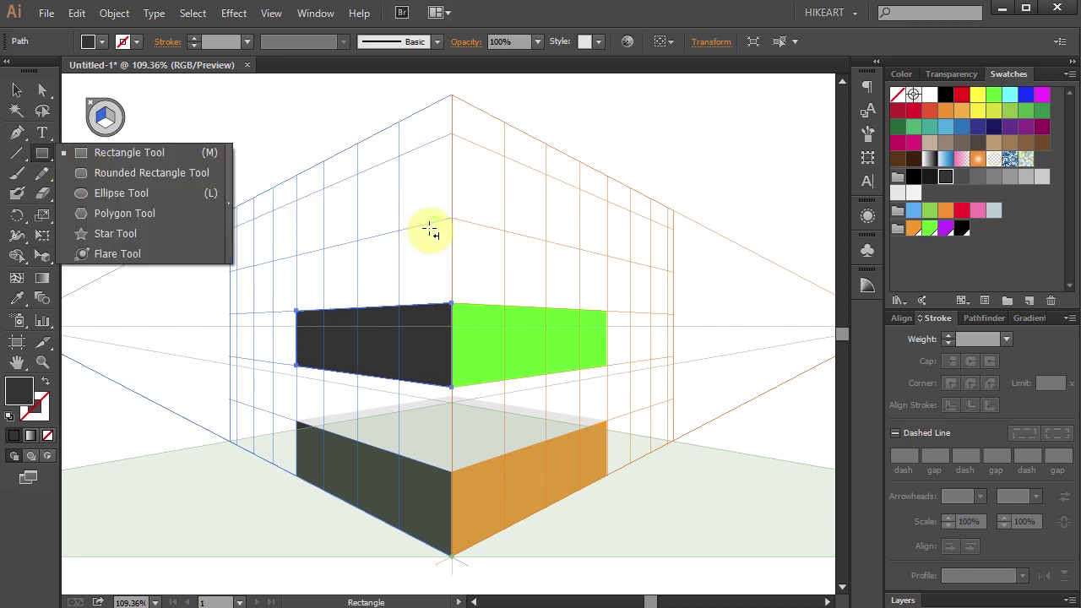
Step: Undo a stray rectangle, duplicate the dark middle panel higher up the left plane, then select the green panel
{"action": "left_click_drag", "start_coordinate": [453, 224], "coordinate": [300, 220]}
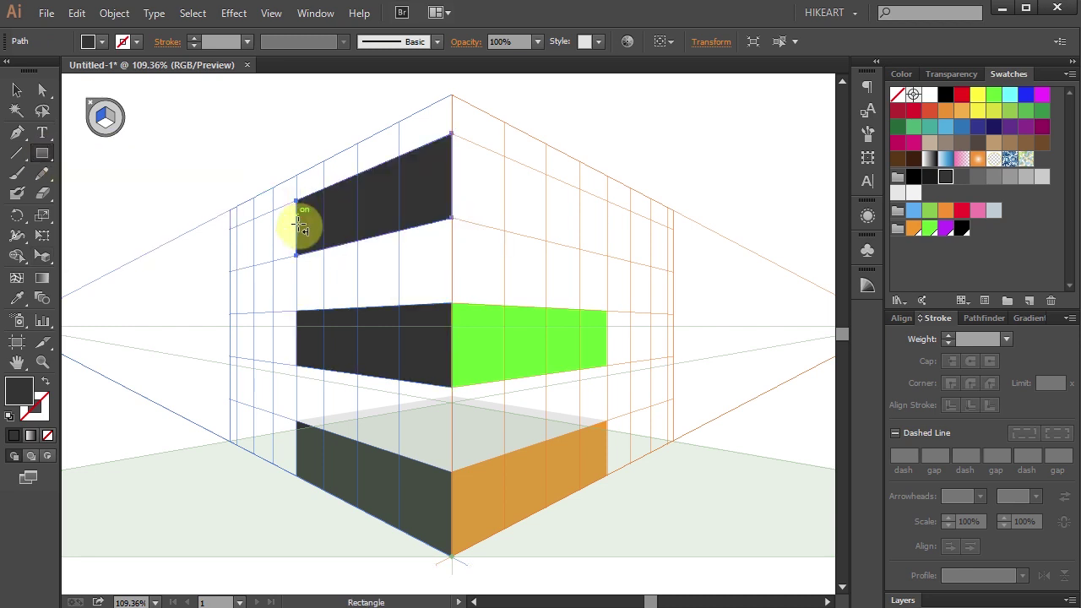
{"action": "key", "text": "ctrl+z"}
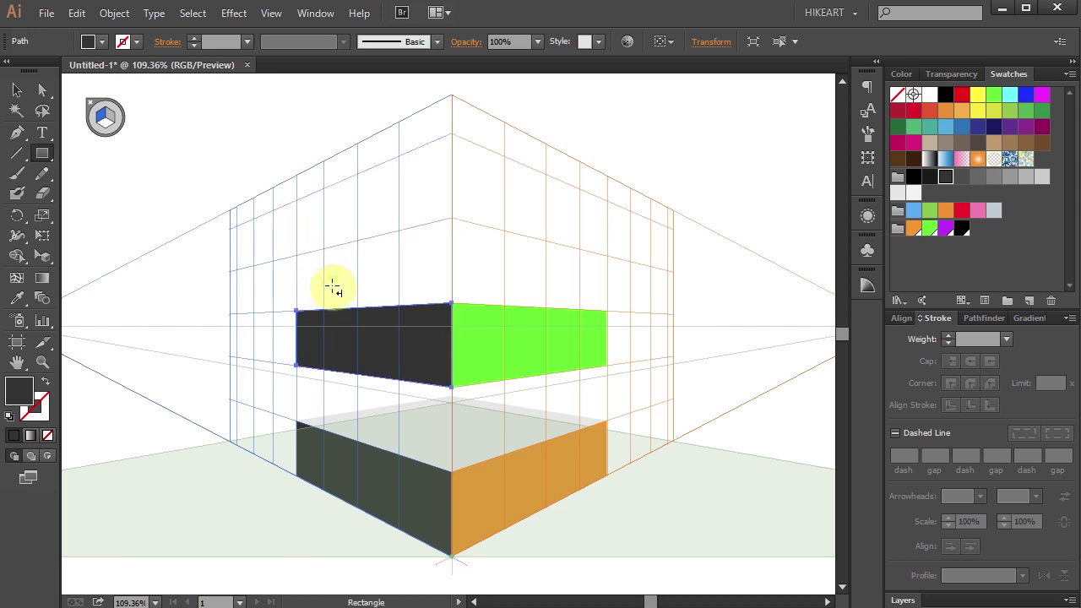
{"action": "key", "text": "shift+v"}
{"action": "left_click_drag", "start_coordinate": [373, 338], "coordinate": [392, 203]}
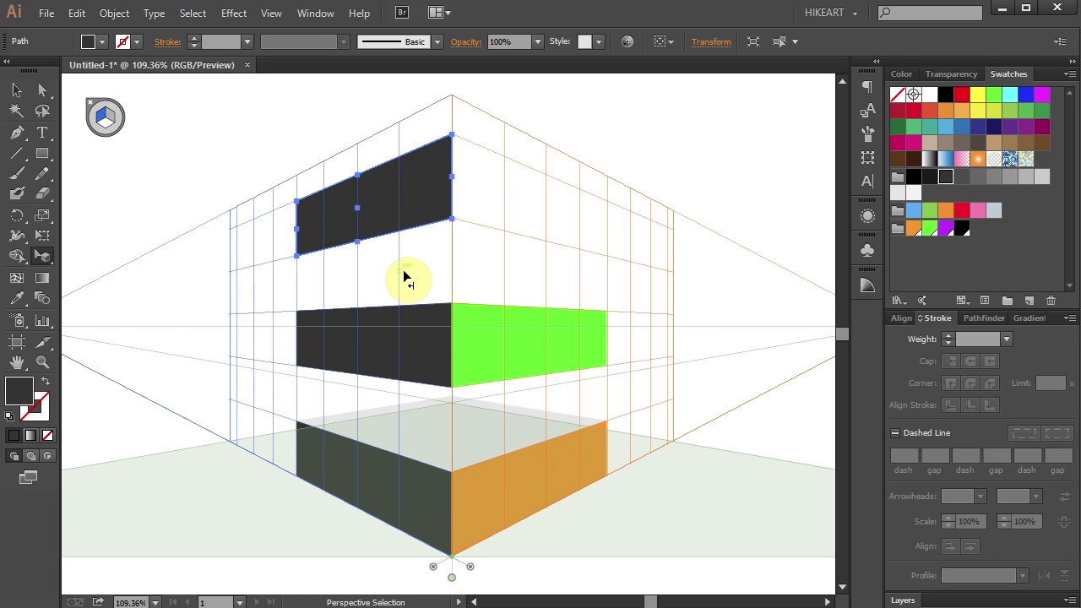
{"action": "key", "text": "3"}
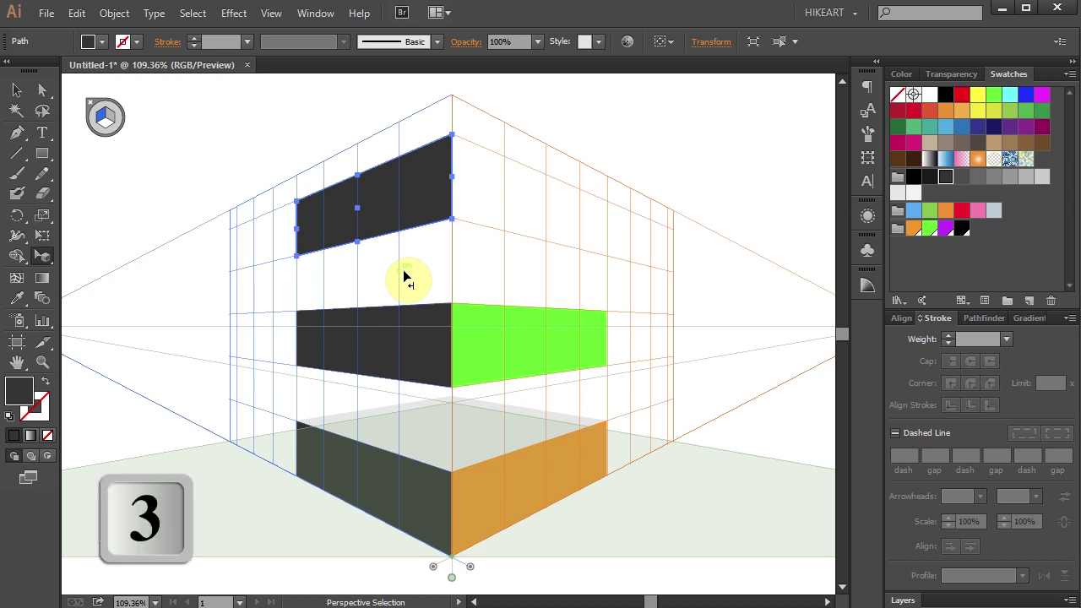
{"action": "left_click", "coordinate": [506, 338]}
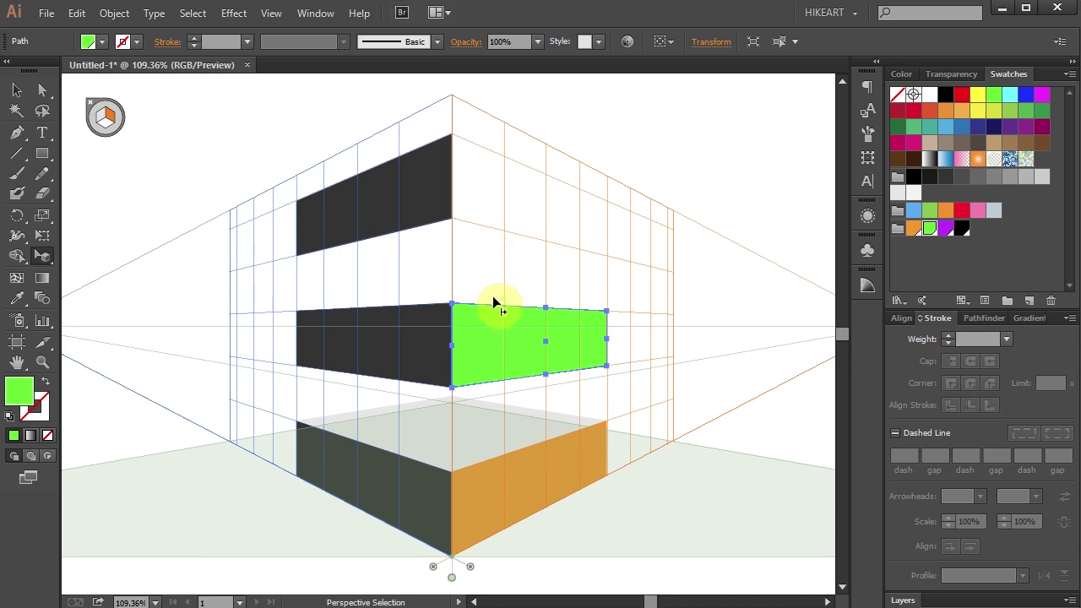
Step: Copy the upper dark panel onto the right grid plane beside it and fill the copy purple
{"action": "key", "text": "1"}
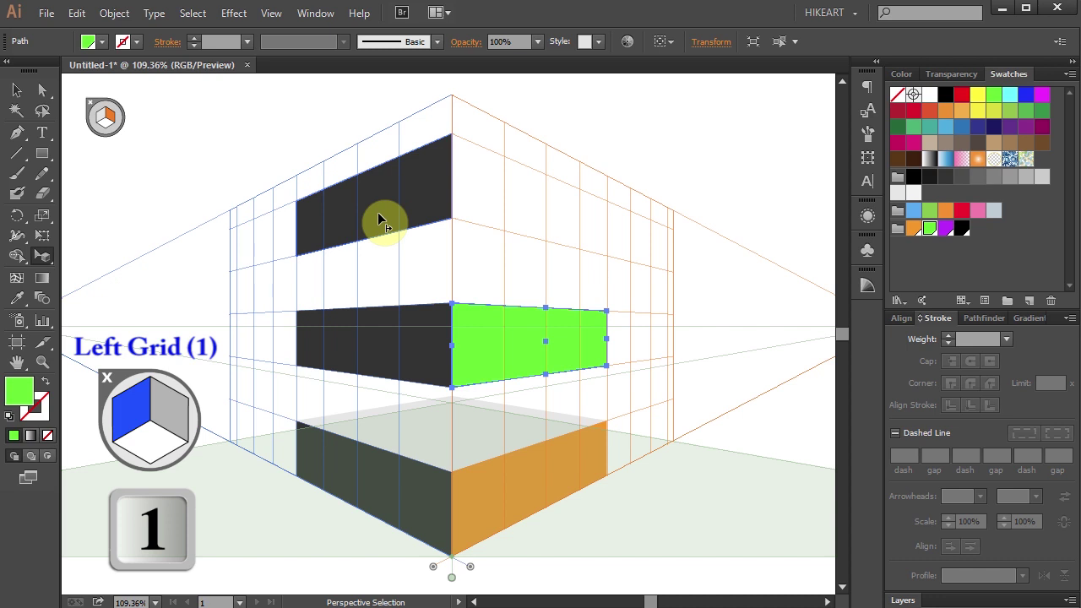
{"action": "left_click", "coordinate": [377, 212]}
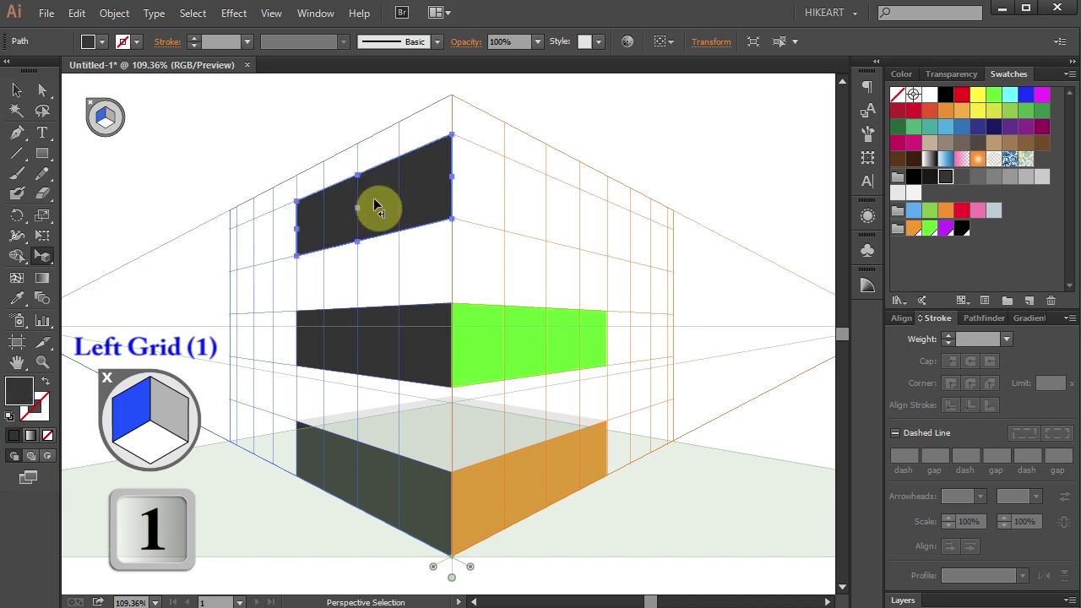
{"action": "left_click", "coordinate": [374, 200]}
{"action": "left_click_drag", "start_coordinate": [374, 200], "coordinate": [521, 231]}
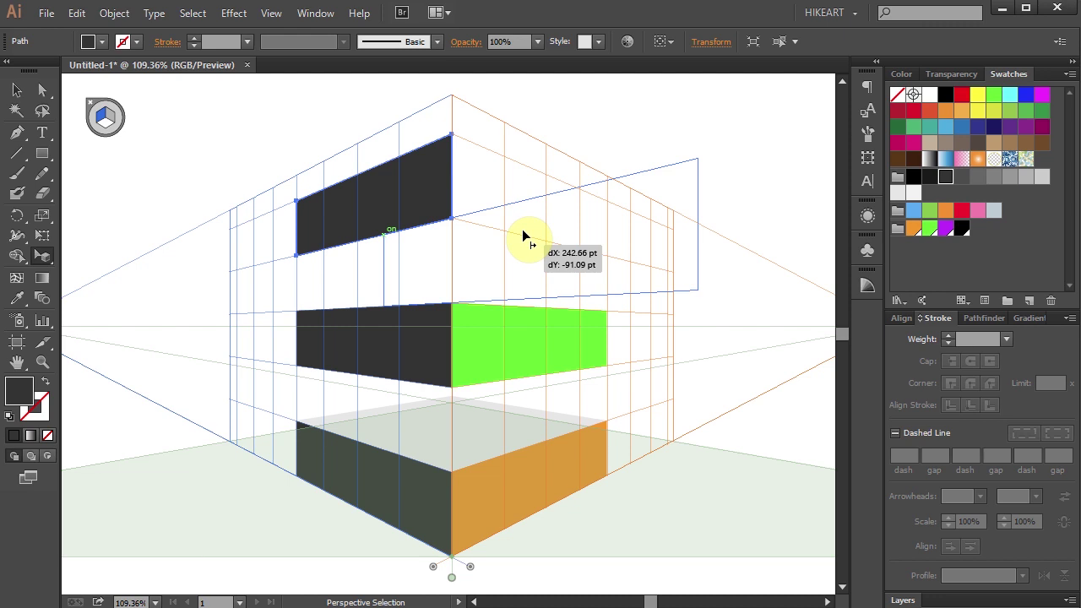
{"action": "key", "text": "3"}
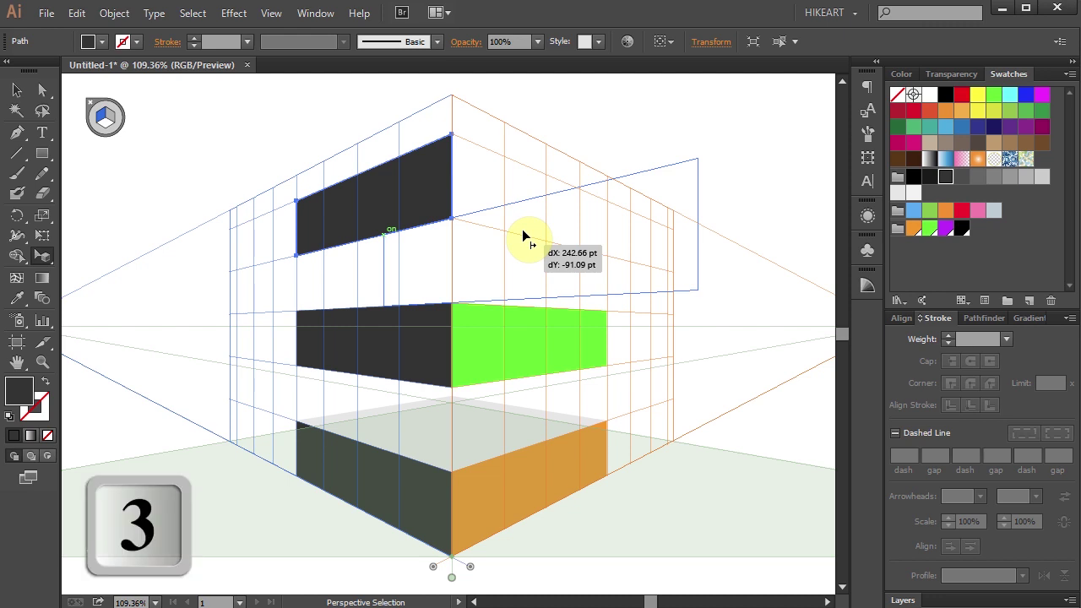
{"action": "left_click_drag", "start_coordinate": [521, 229], "coordinate": [561, 221]}
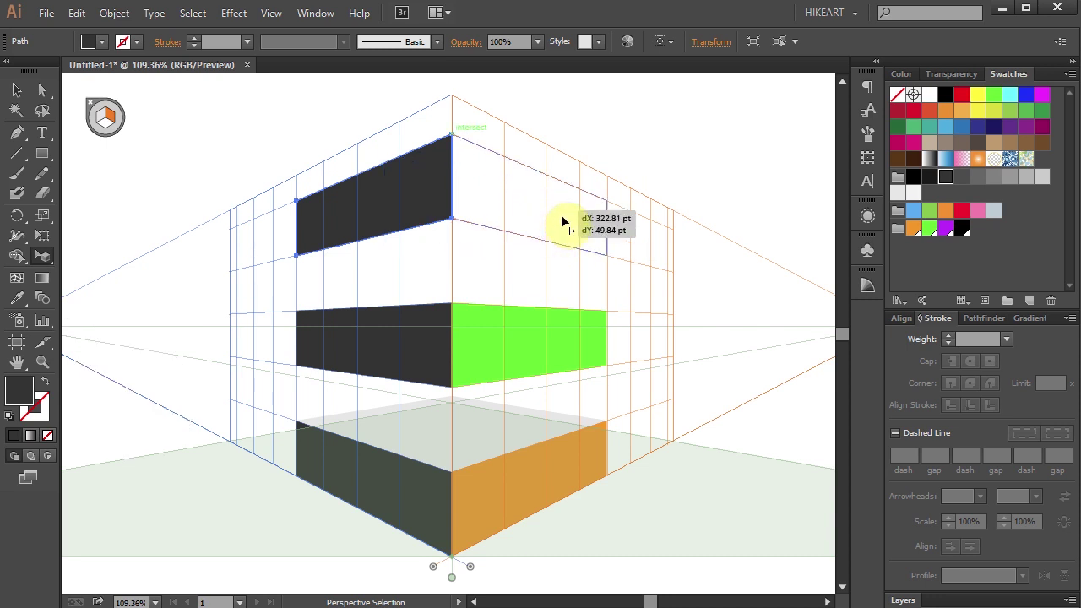
{"action": "left_click_drag", "start_coordinate": [561, 221], "coordinate": [562, 221]}
{"action": "key", "text": "alt"}
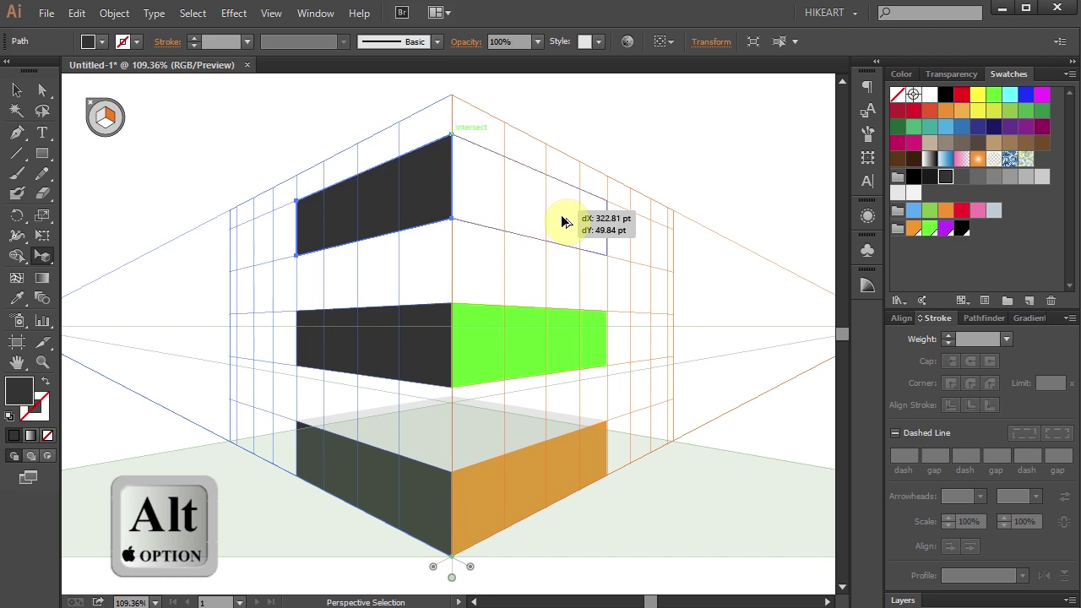
{"action": "left_click_drag", "start_coordinate": [562, 221], "coordinate": [564, 221]}
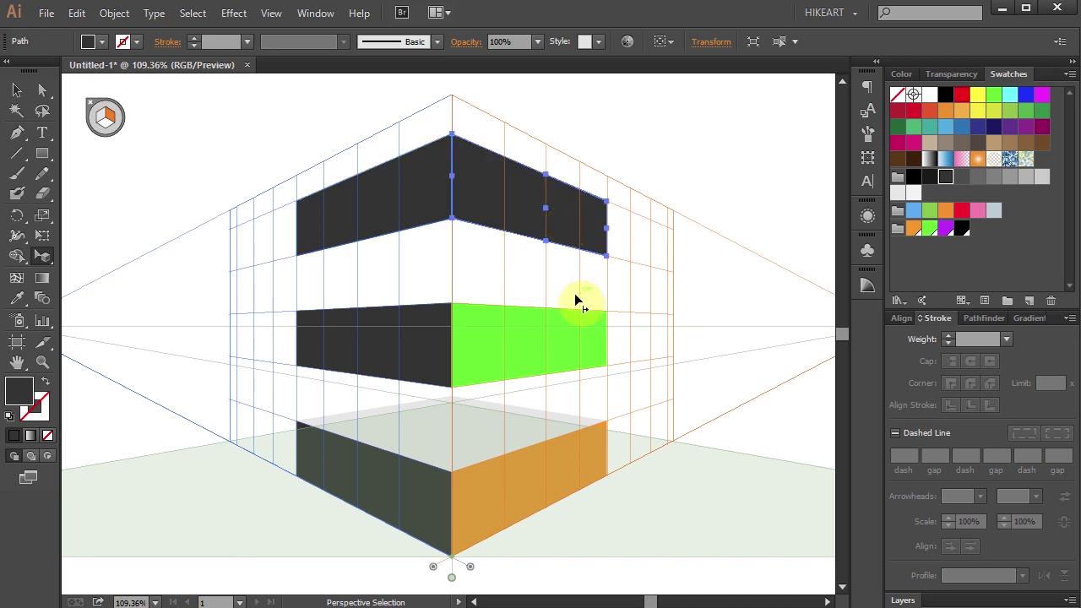
{"action": "left_click", "coordinate": [944, 229]}
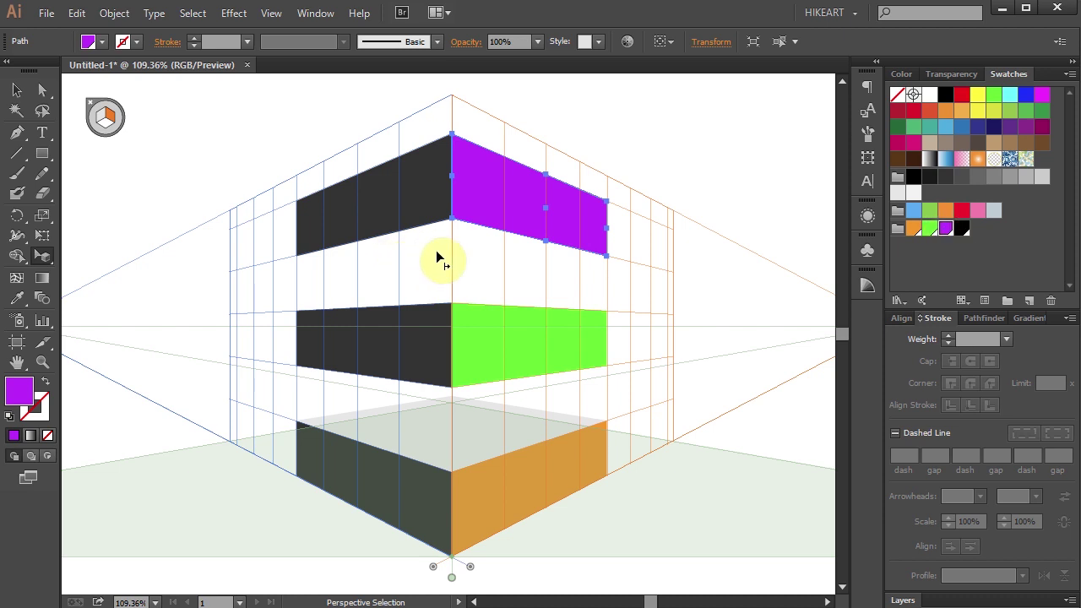
Step: Draw a horizontal-plane face under the upper dark and purple panels, match the lower face's light grey, then deselect
{"action": "key", "text": "2"}
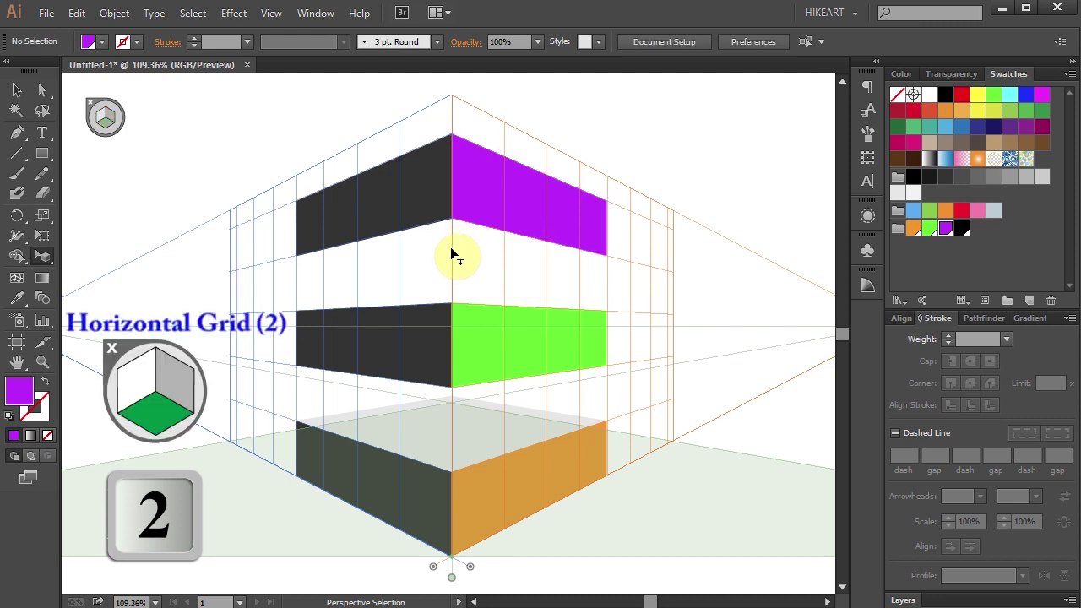
{"action": "key", "text": "m"}
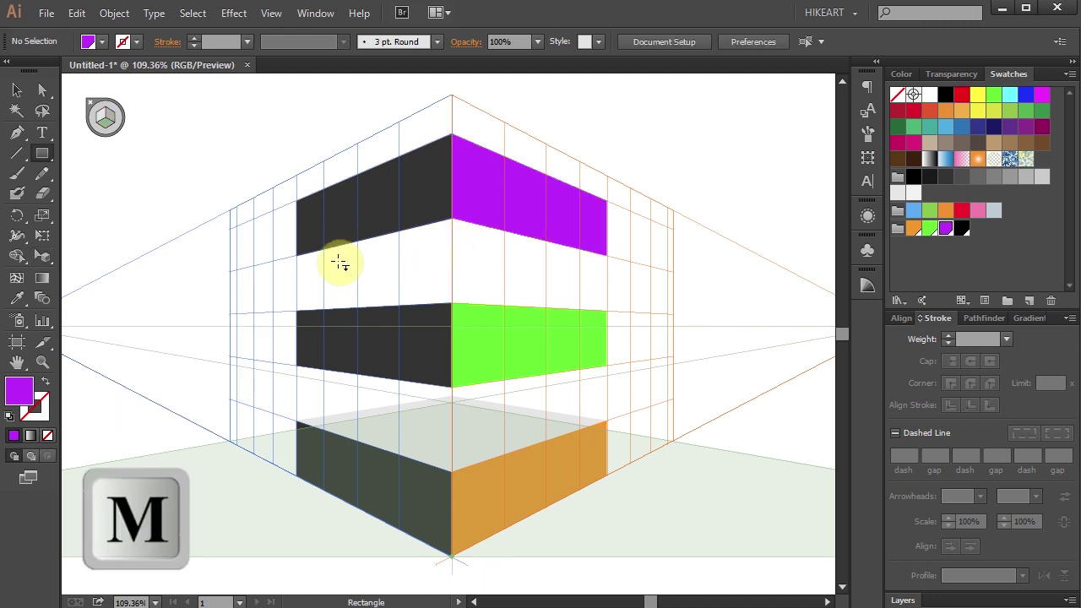
{"action": "left_click_drag", "start_coordinate": [296, 255], "coordinate": [607, 254]}
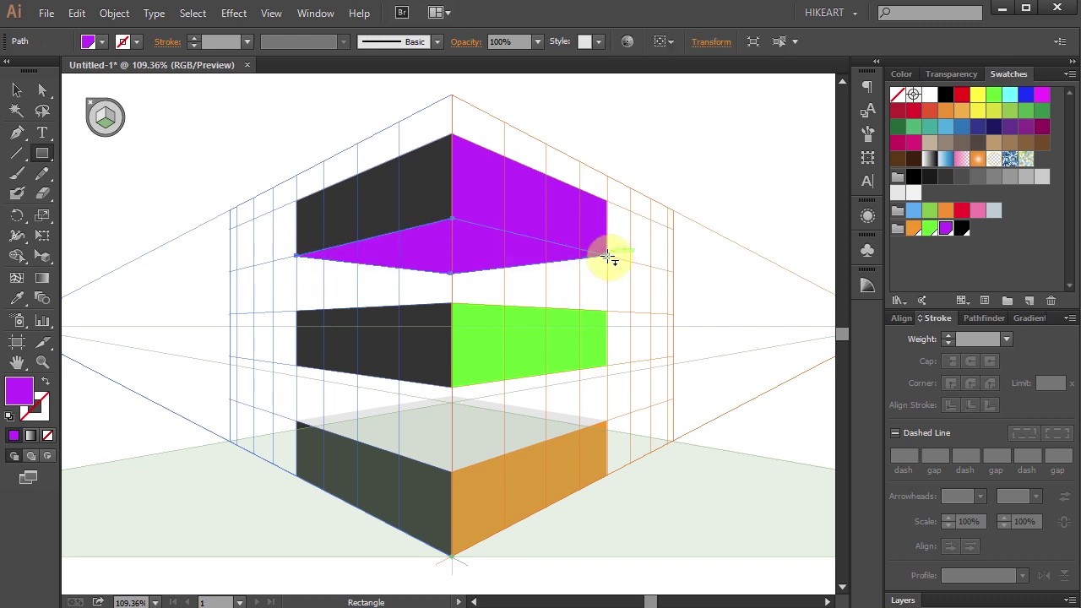
{"action": "left_click", "coordinate": [466, 251]}
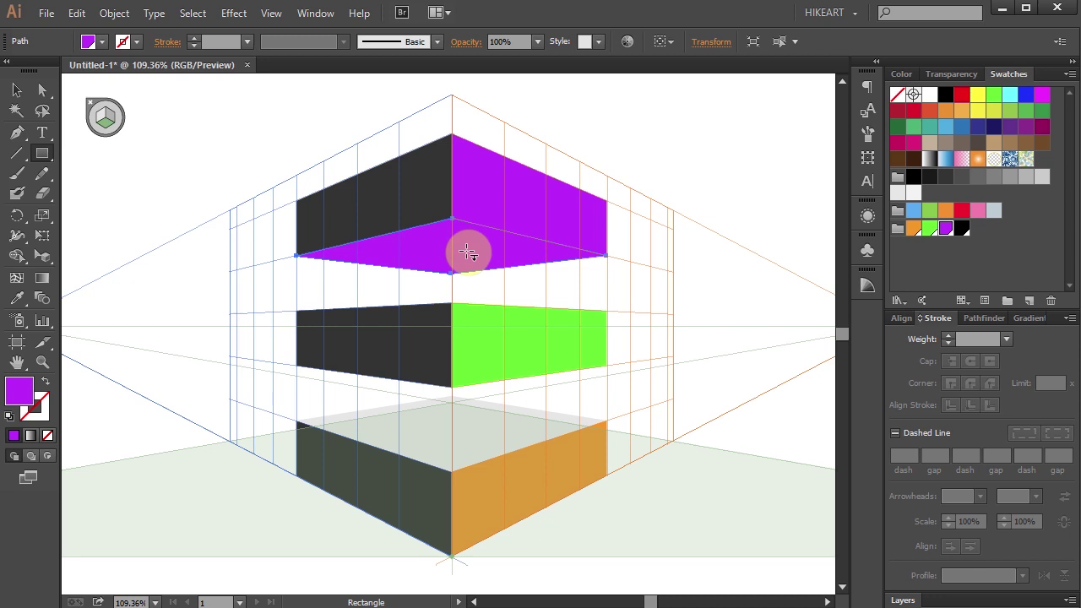
{"action": "key", "text": "i"}
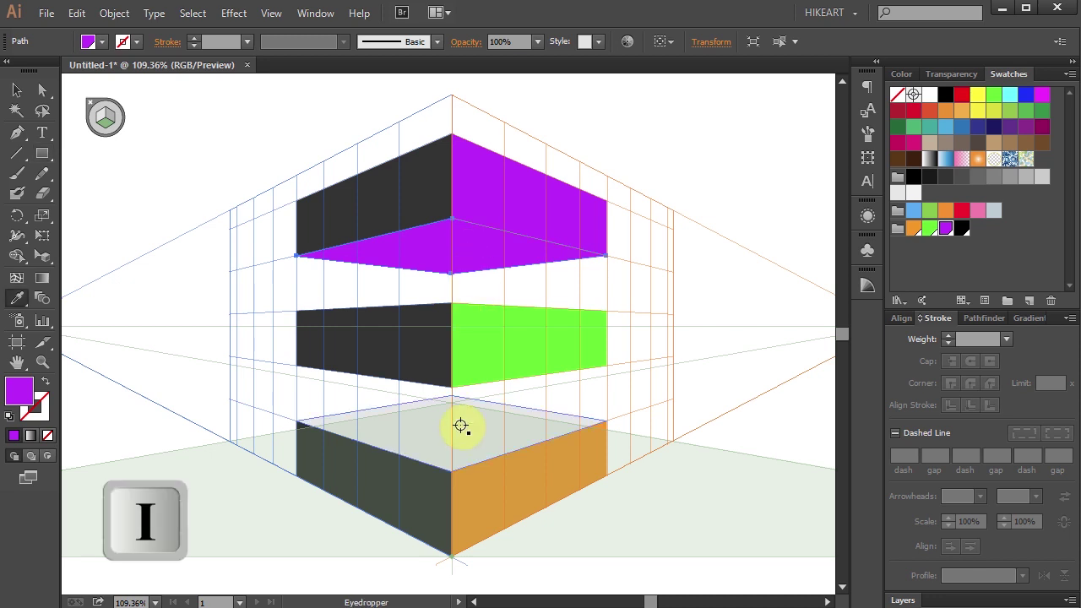
{"action": "left_click", "coordinate": [460, 426]}
{"action": "key", "text": "ctrl+shift+a"}
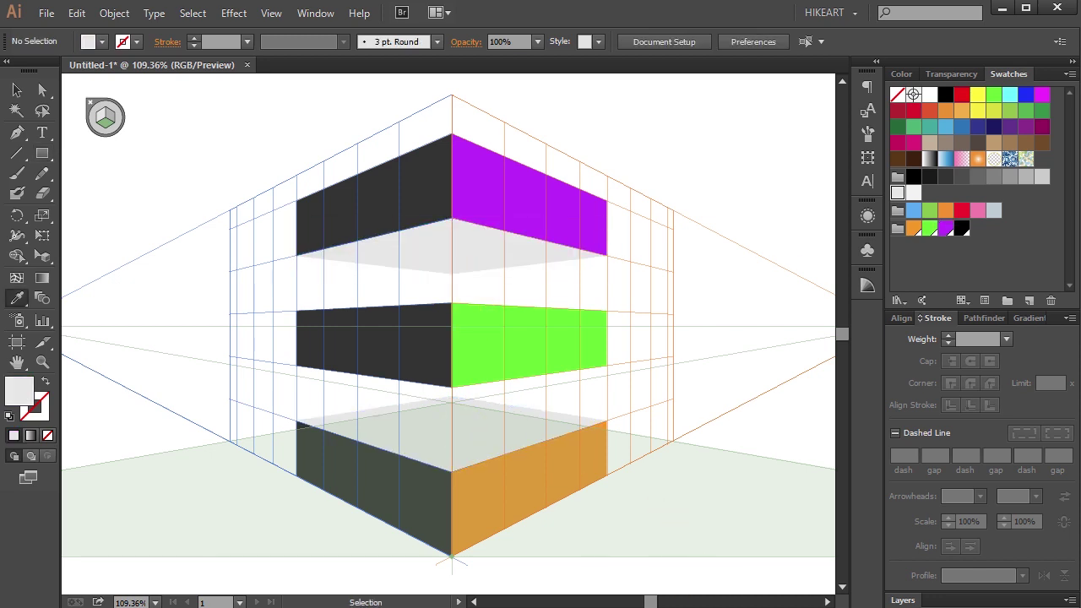